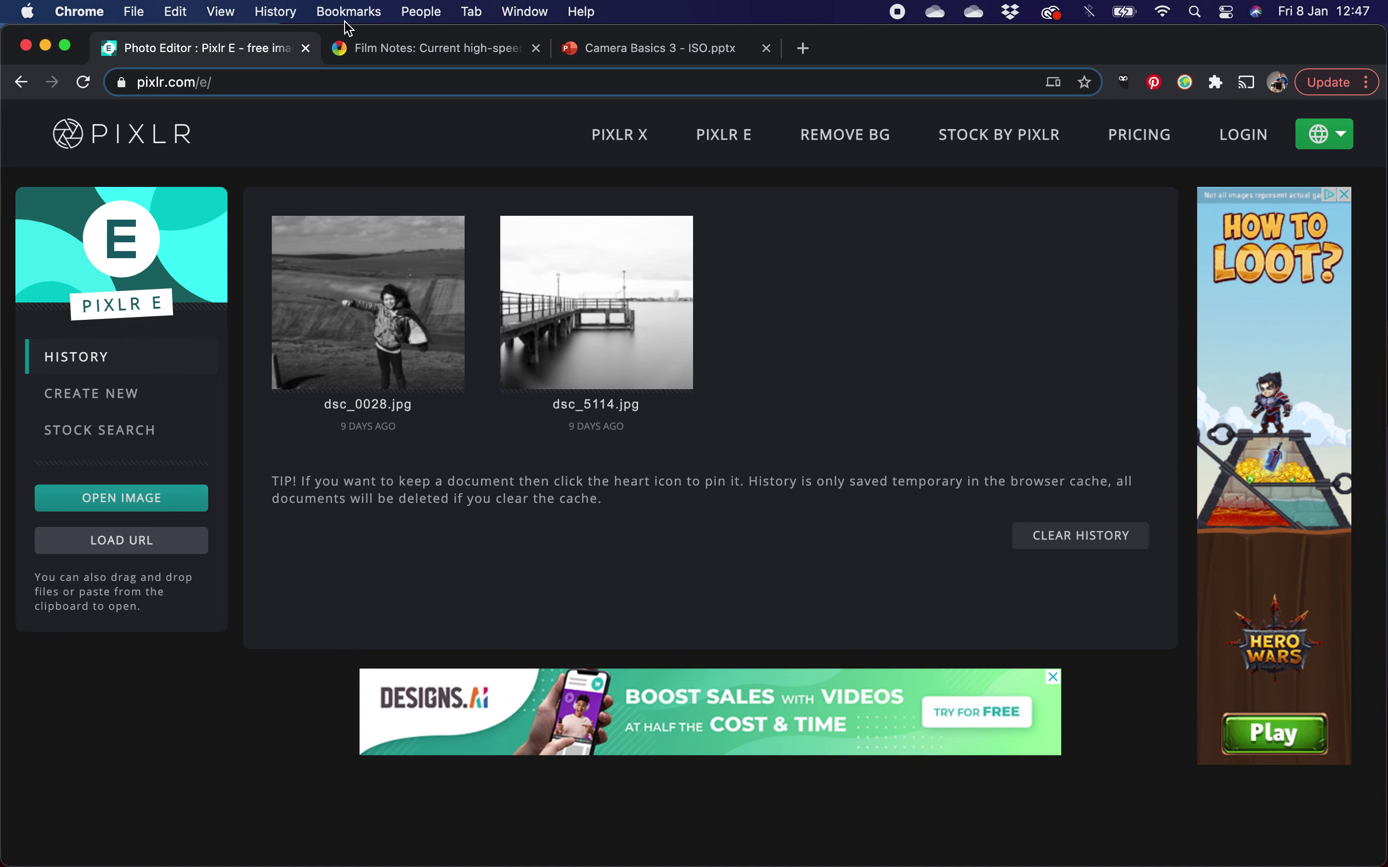
- Examine the black-and-white sample photos shot on high-speed film in the Film Notes article, comparing their grain and contrast
click(392, 58)
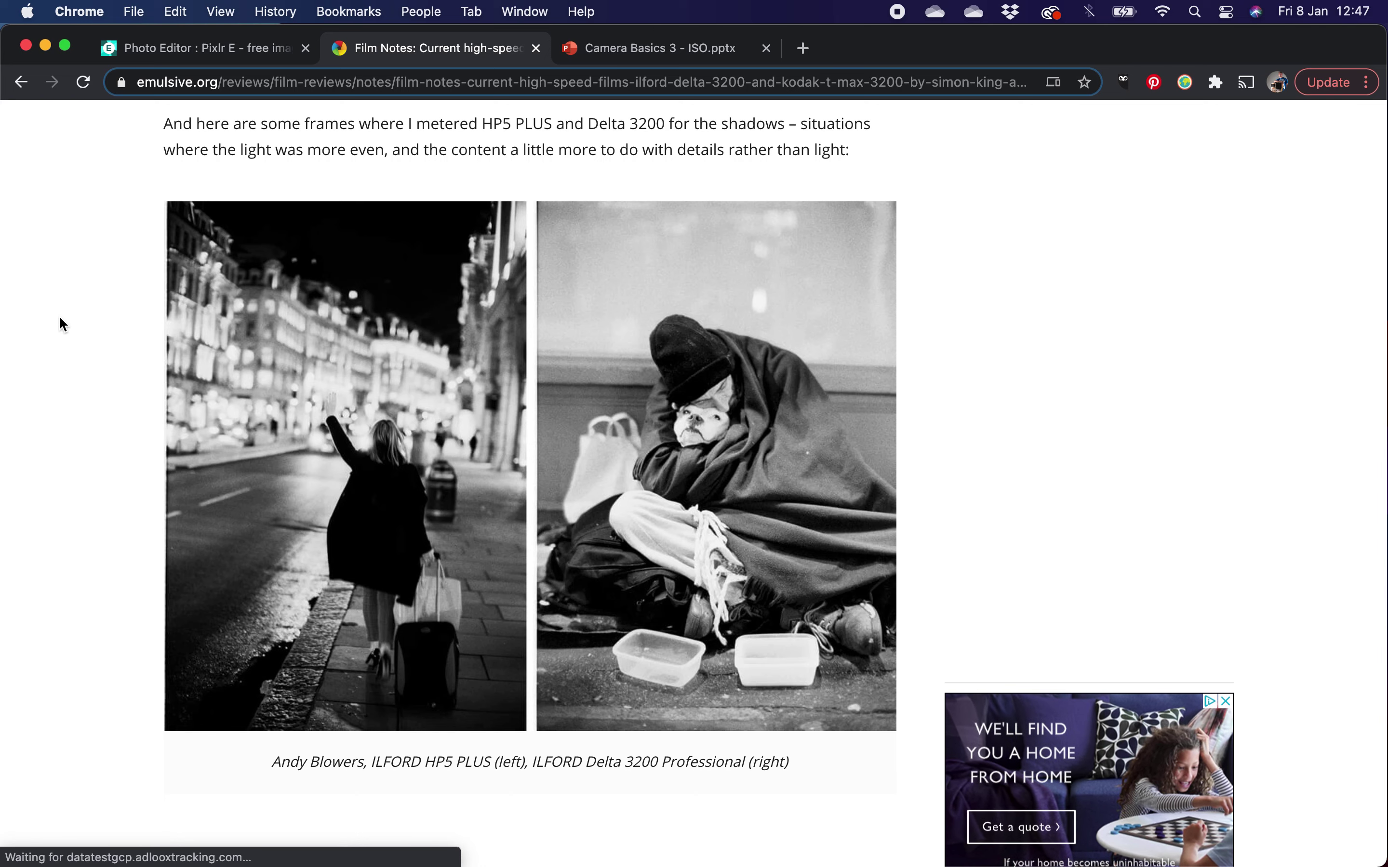
scroll(88, 264, up, 7)
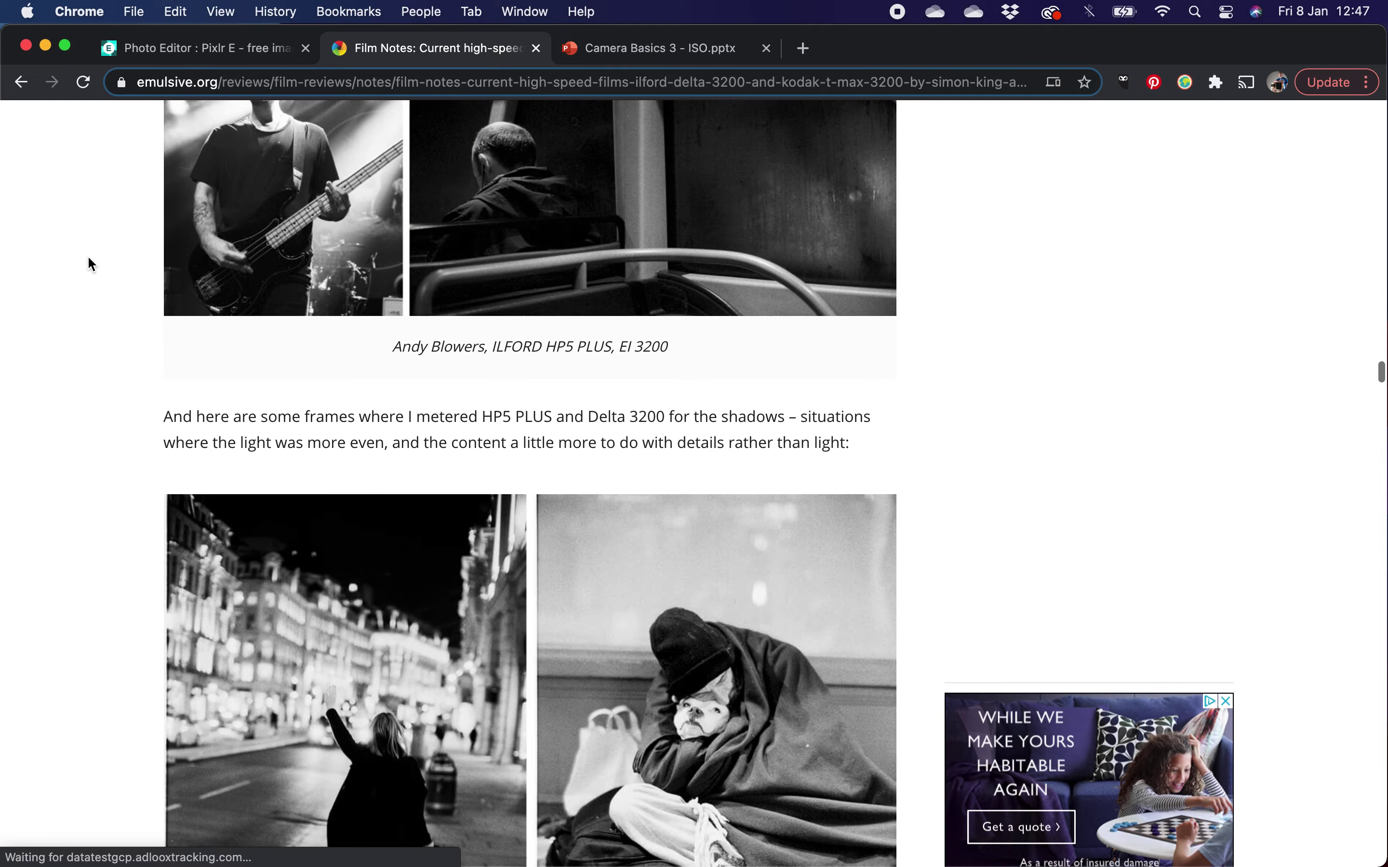
scroll(88, 264, up, 3)
scroll(88, 264, up, 2)
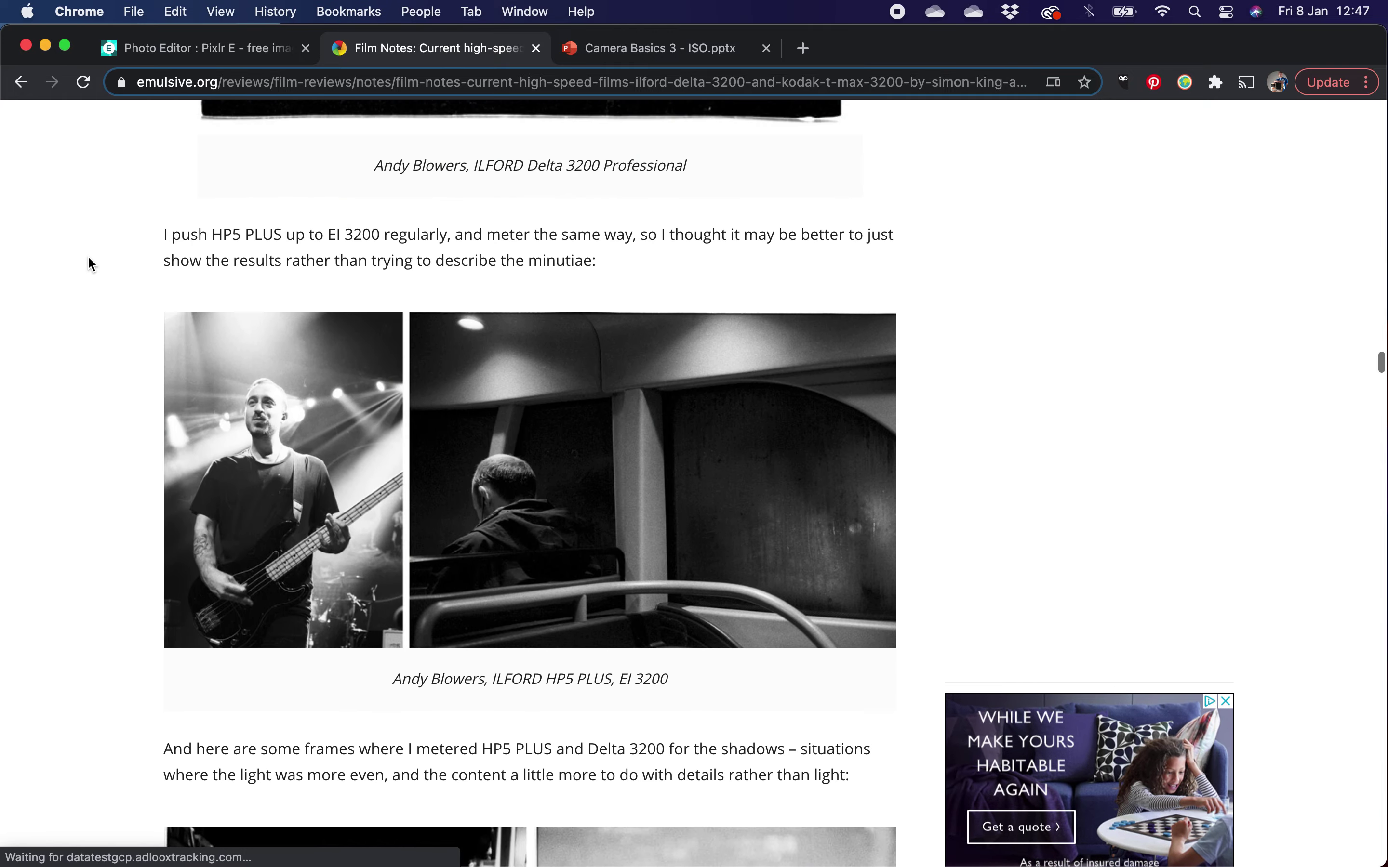
scroll(89, 264, up, 12)
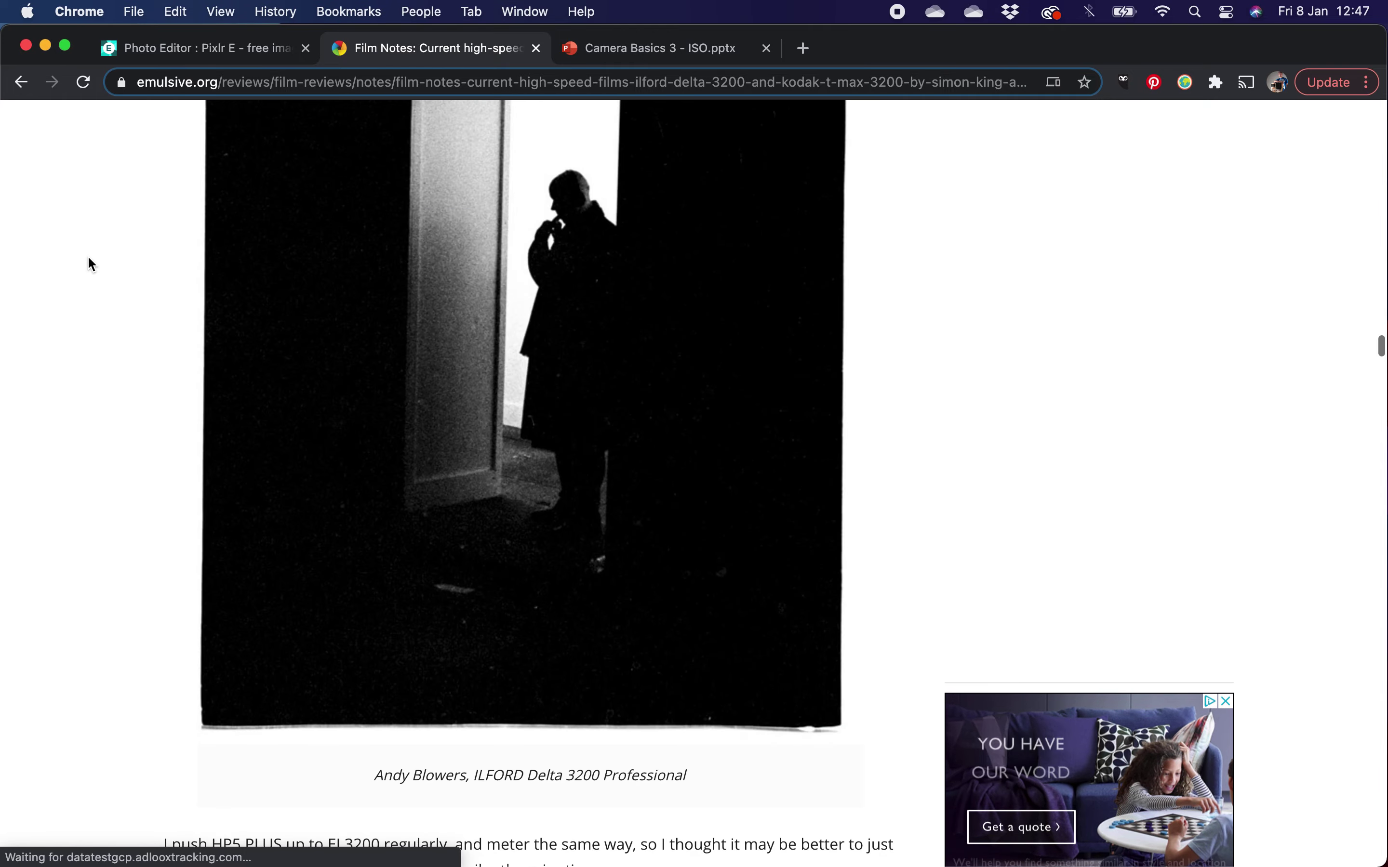
scroll(89, 264, up, 15)
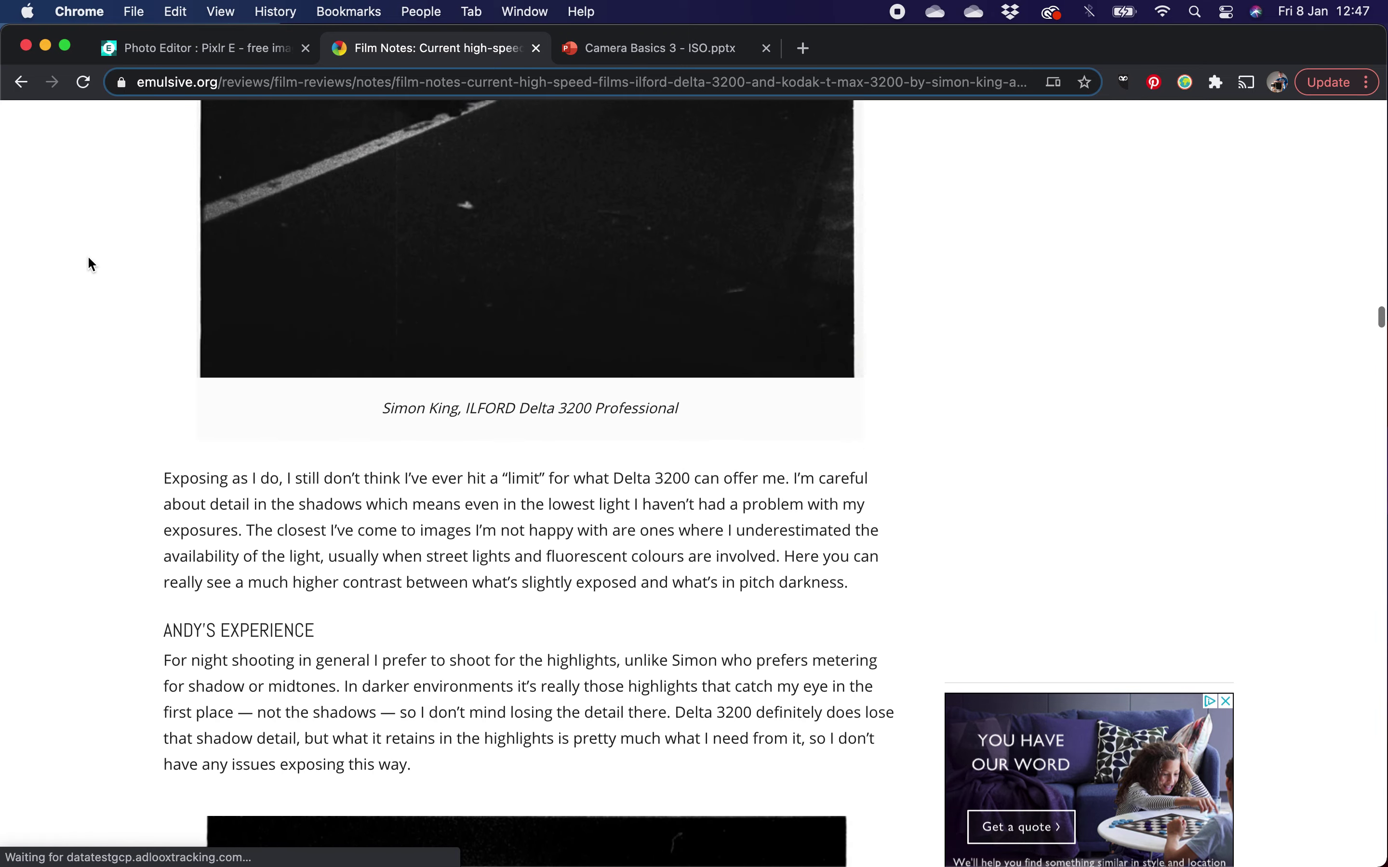
scroll(88, 264, up, 12)
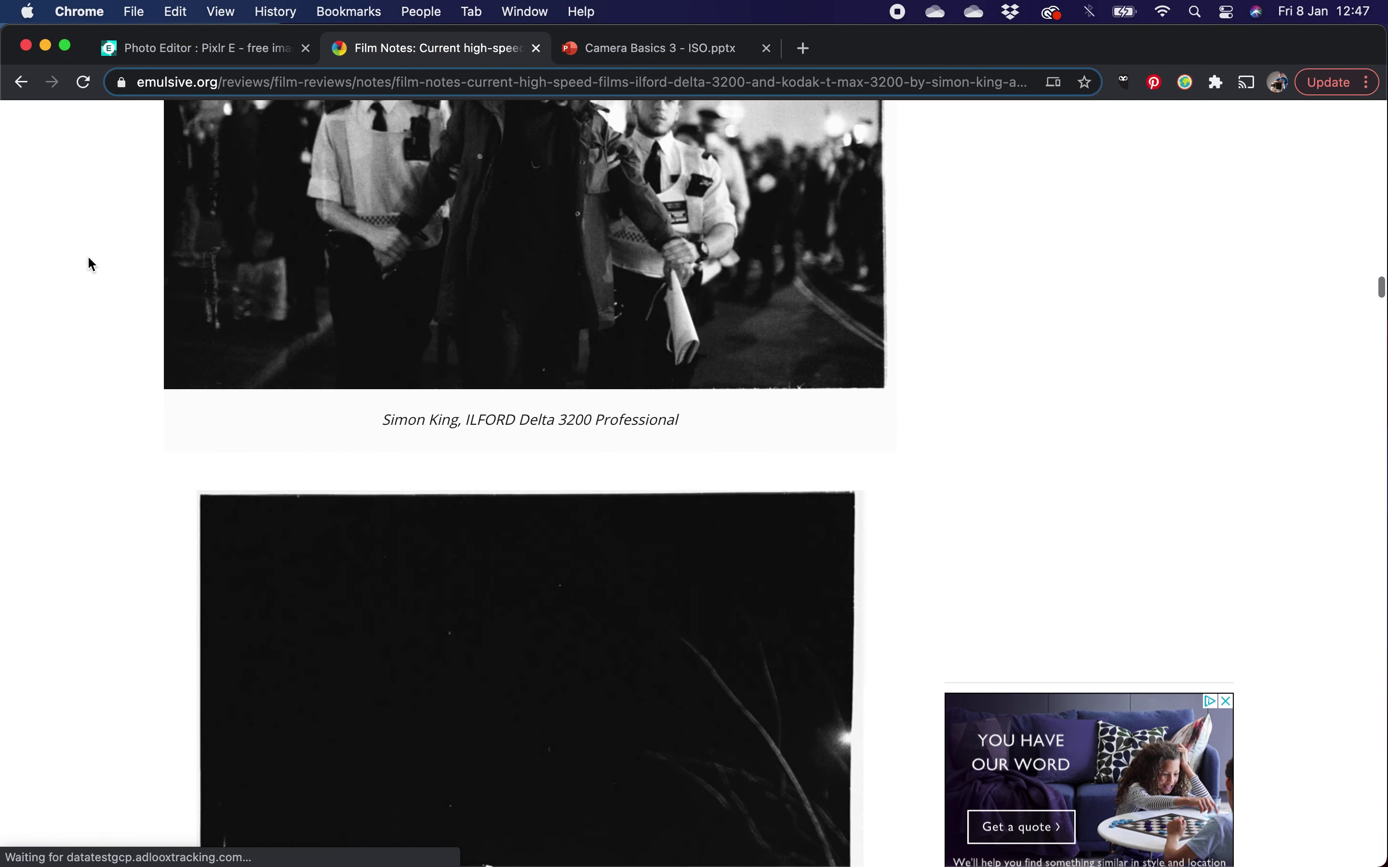
scroll(89, 264, up, 2)
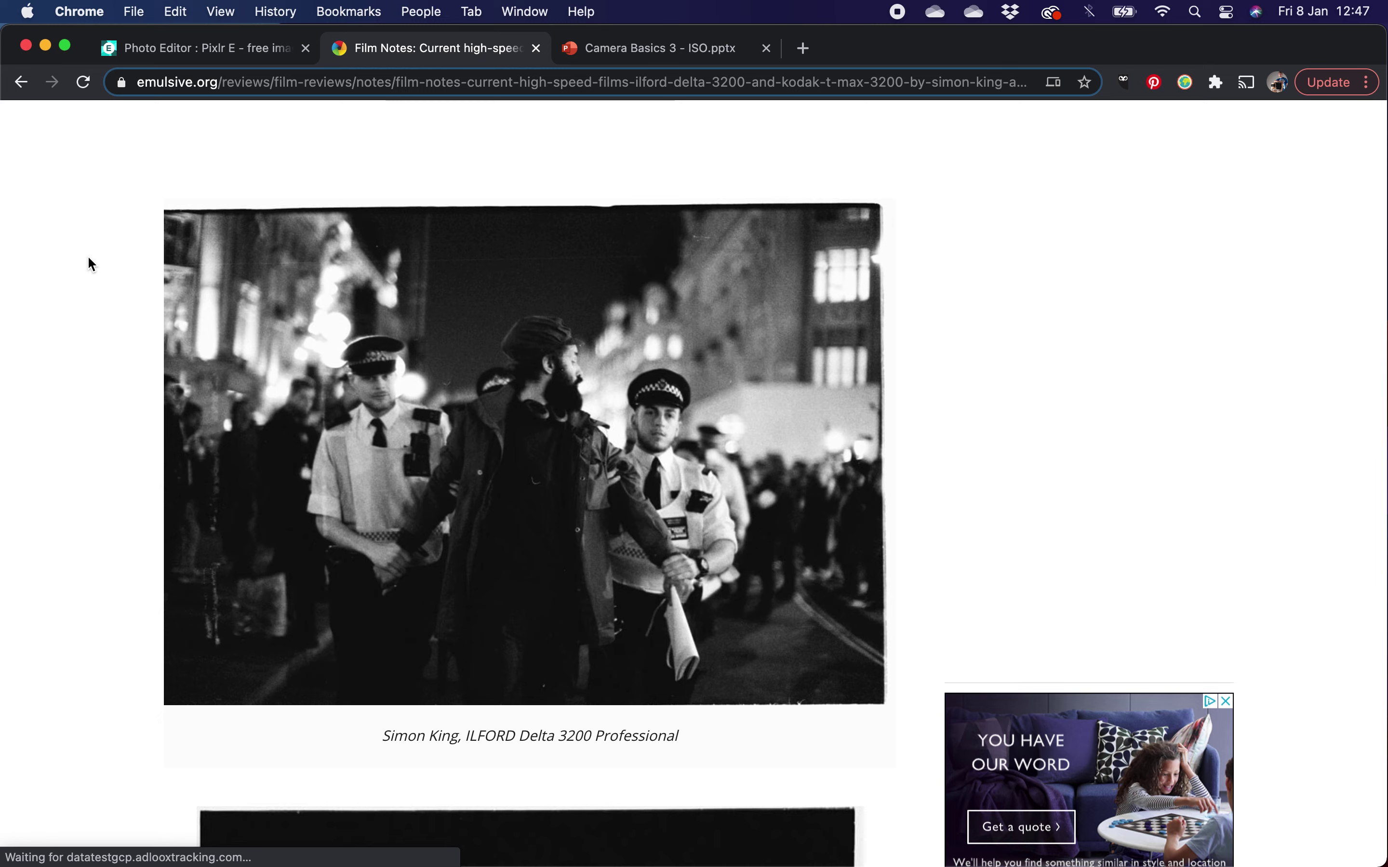
scroll(88, 264, down, 10)
scroll(89, 264, down, 3)
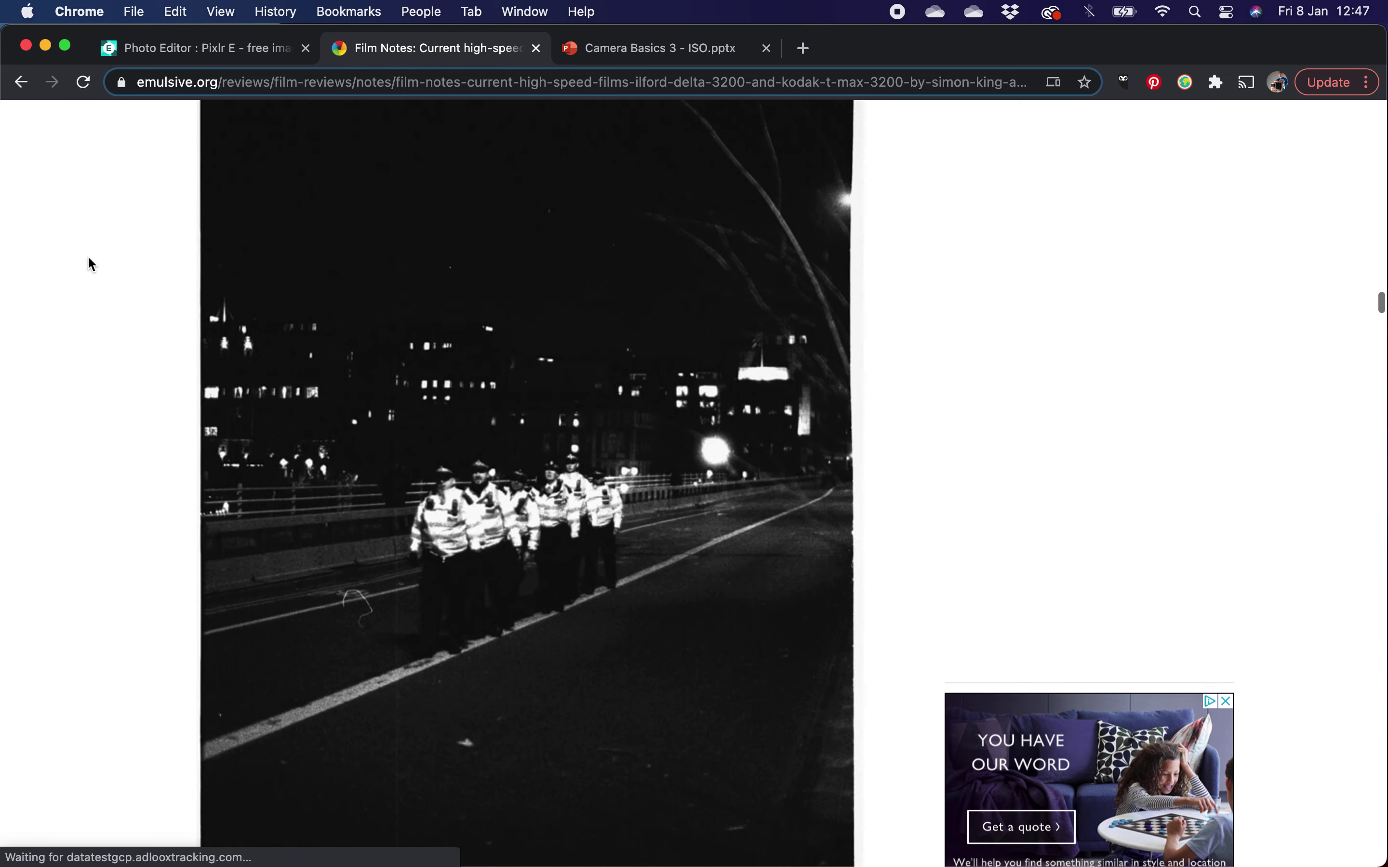
scroll(89, 264, down, 20)
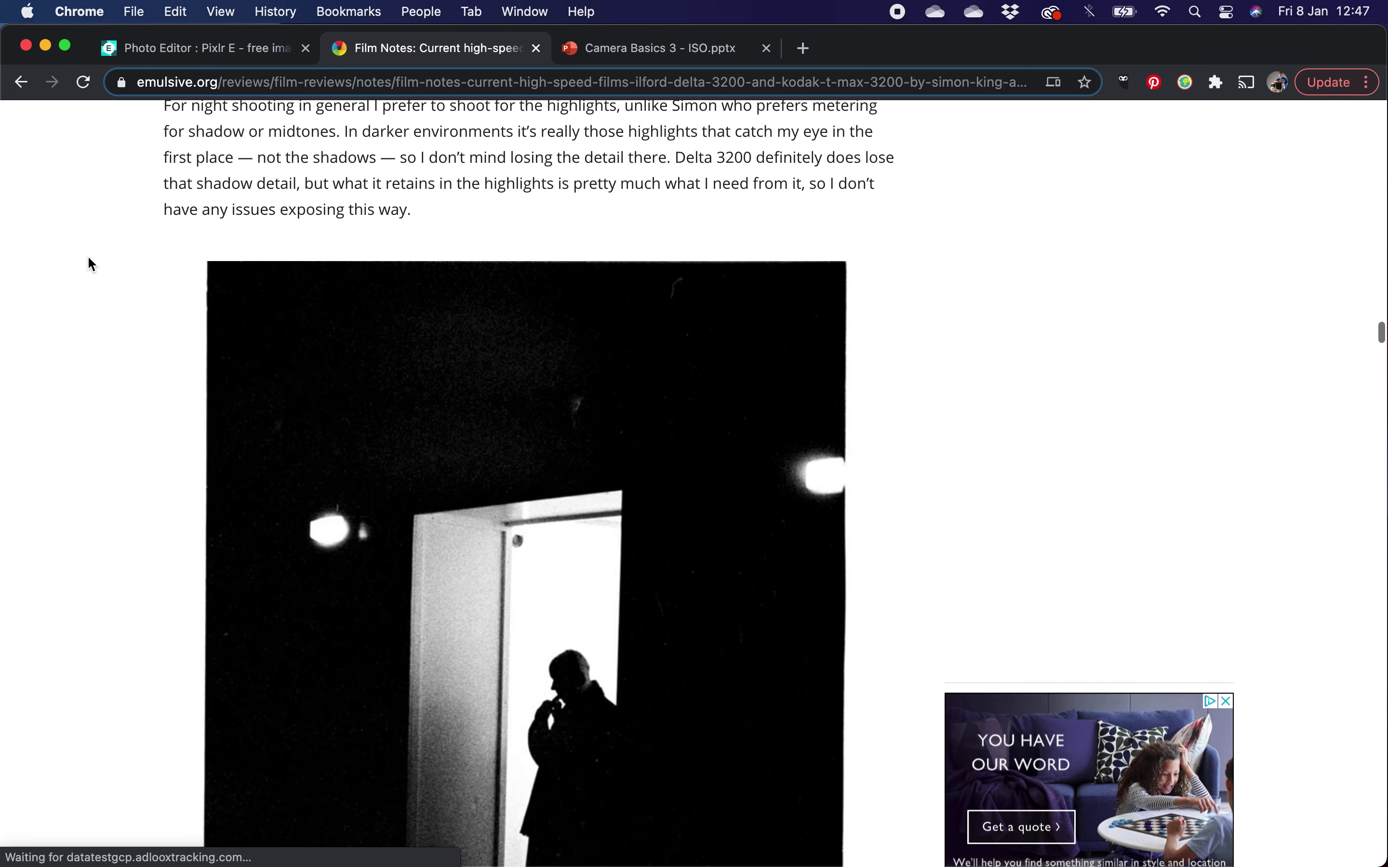
scroll(90, 264, down, 10)
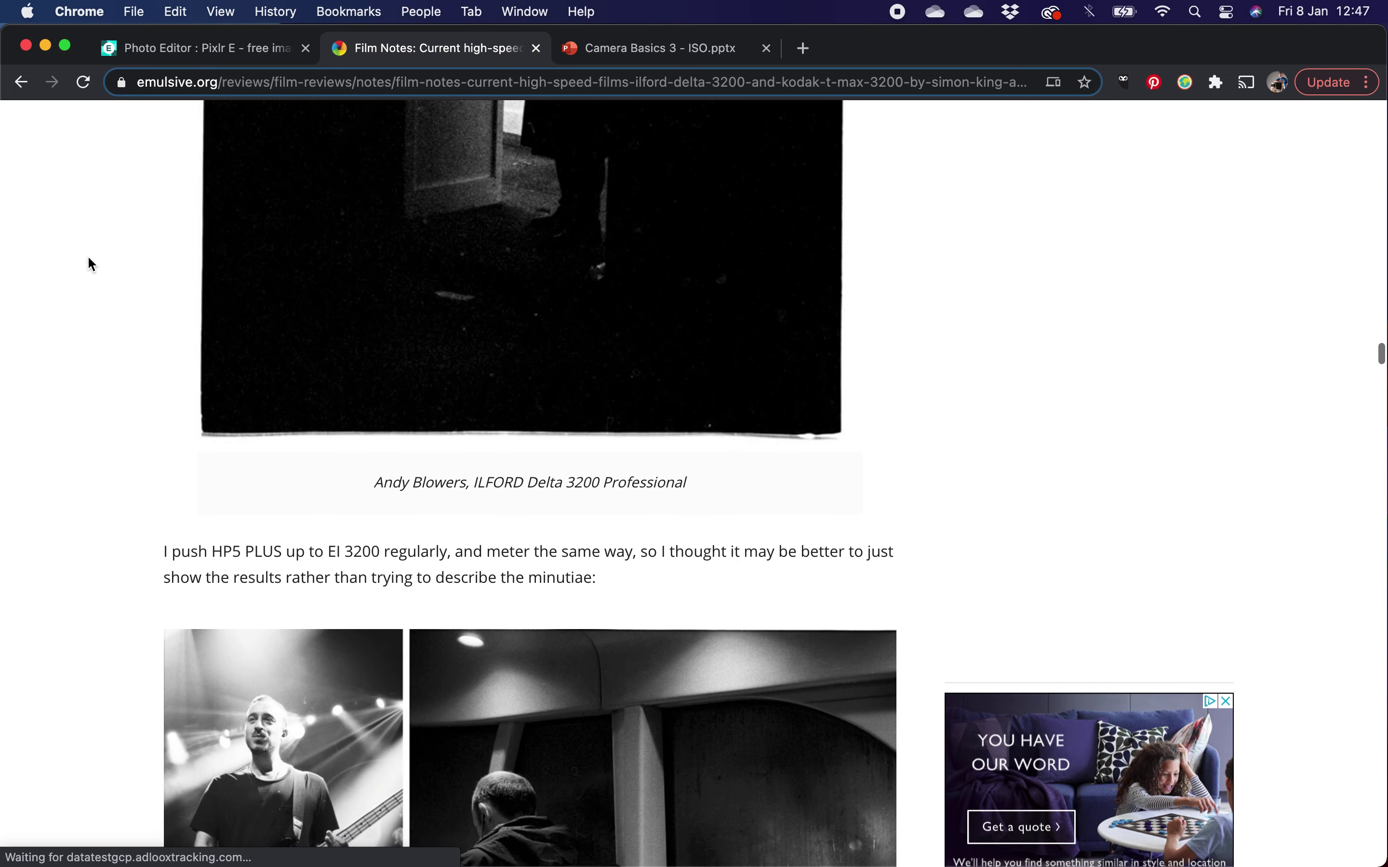
scroll(88, 264, down, 2)
scroll(89, 264, down, 5)
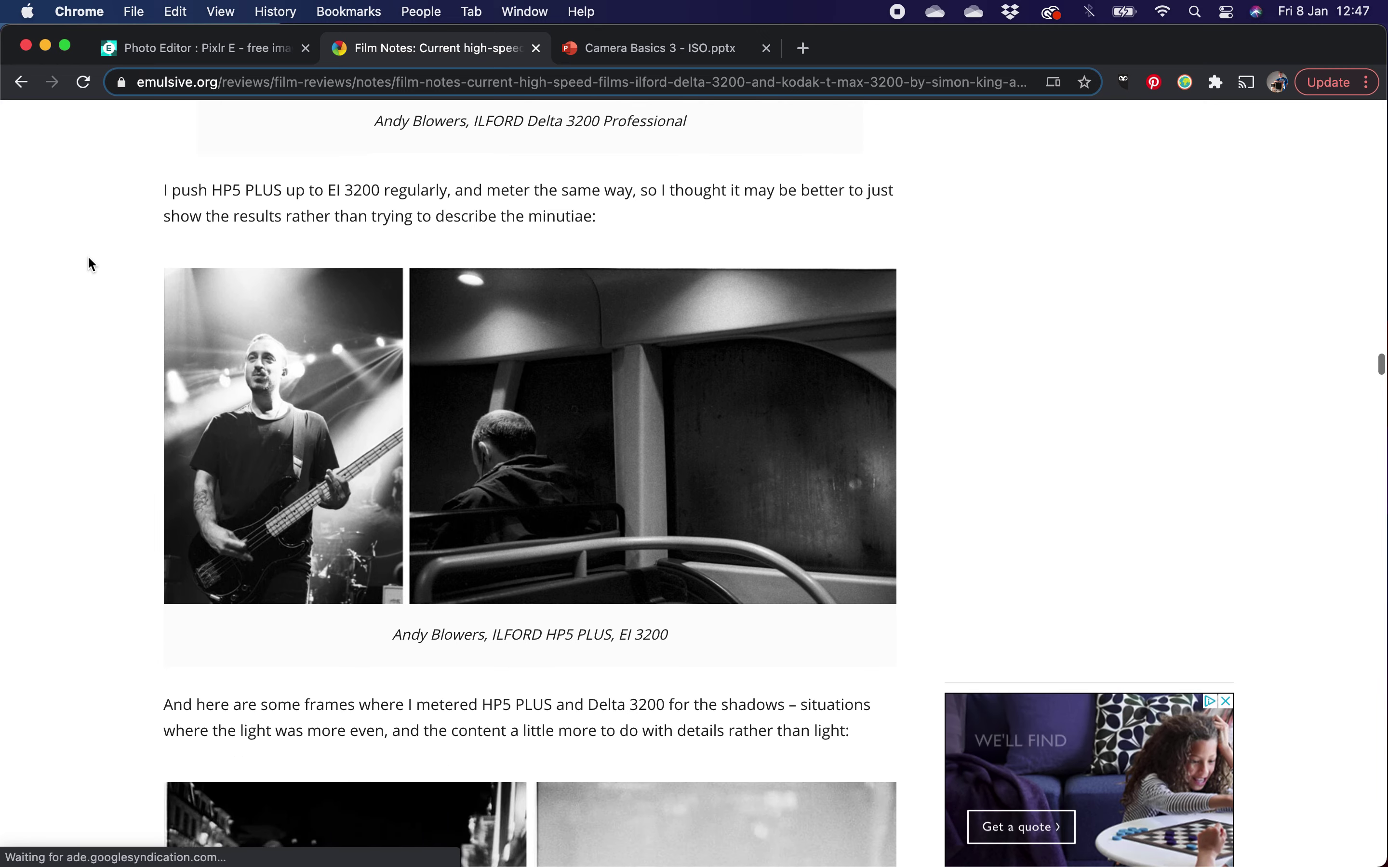
scroll(89, 264, down, 1)
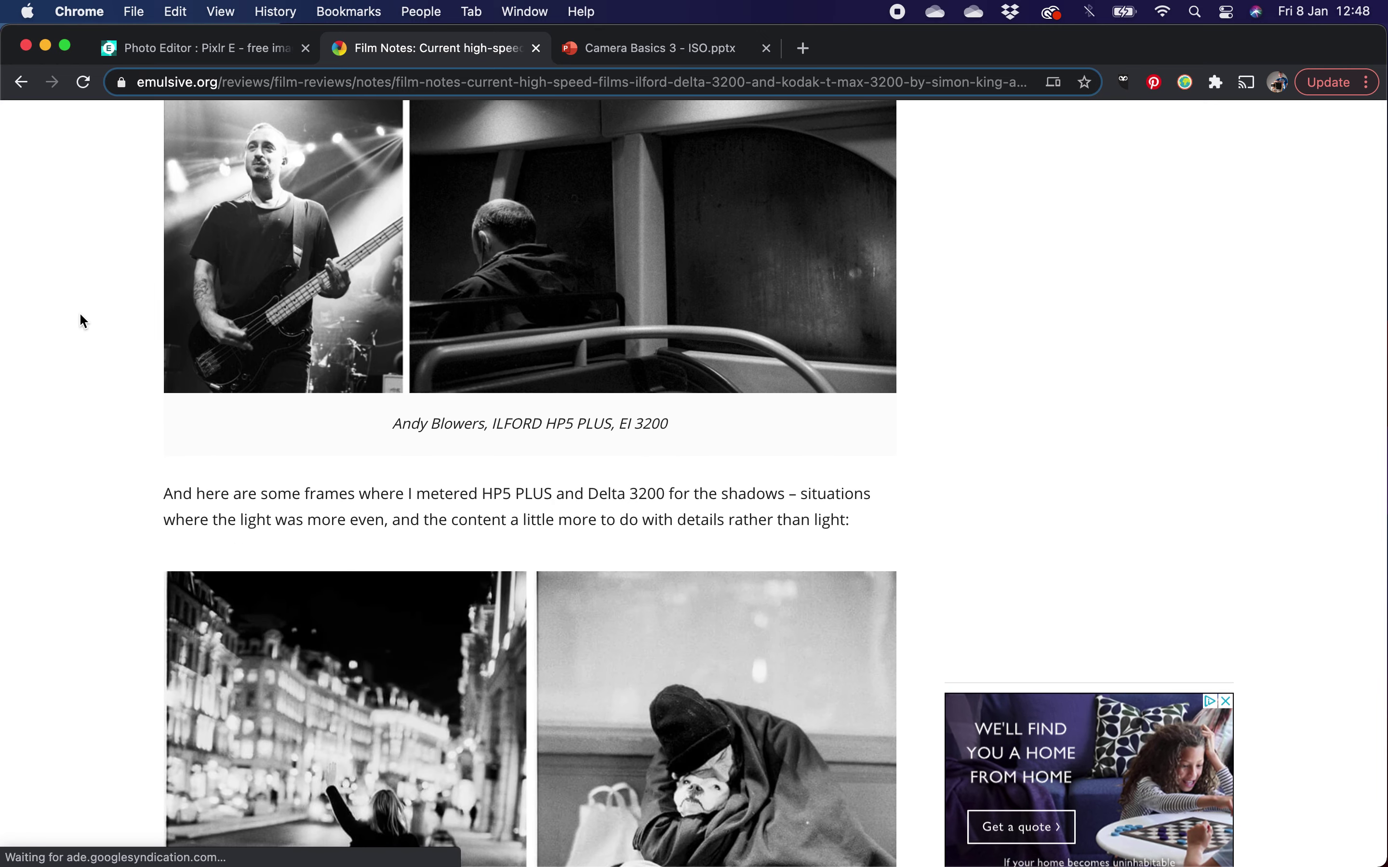
scroll(78, 412, down, 6)
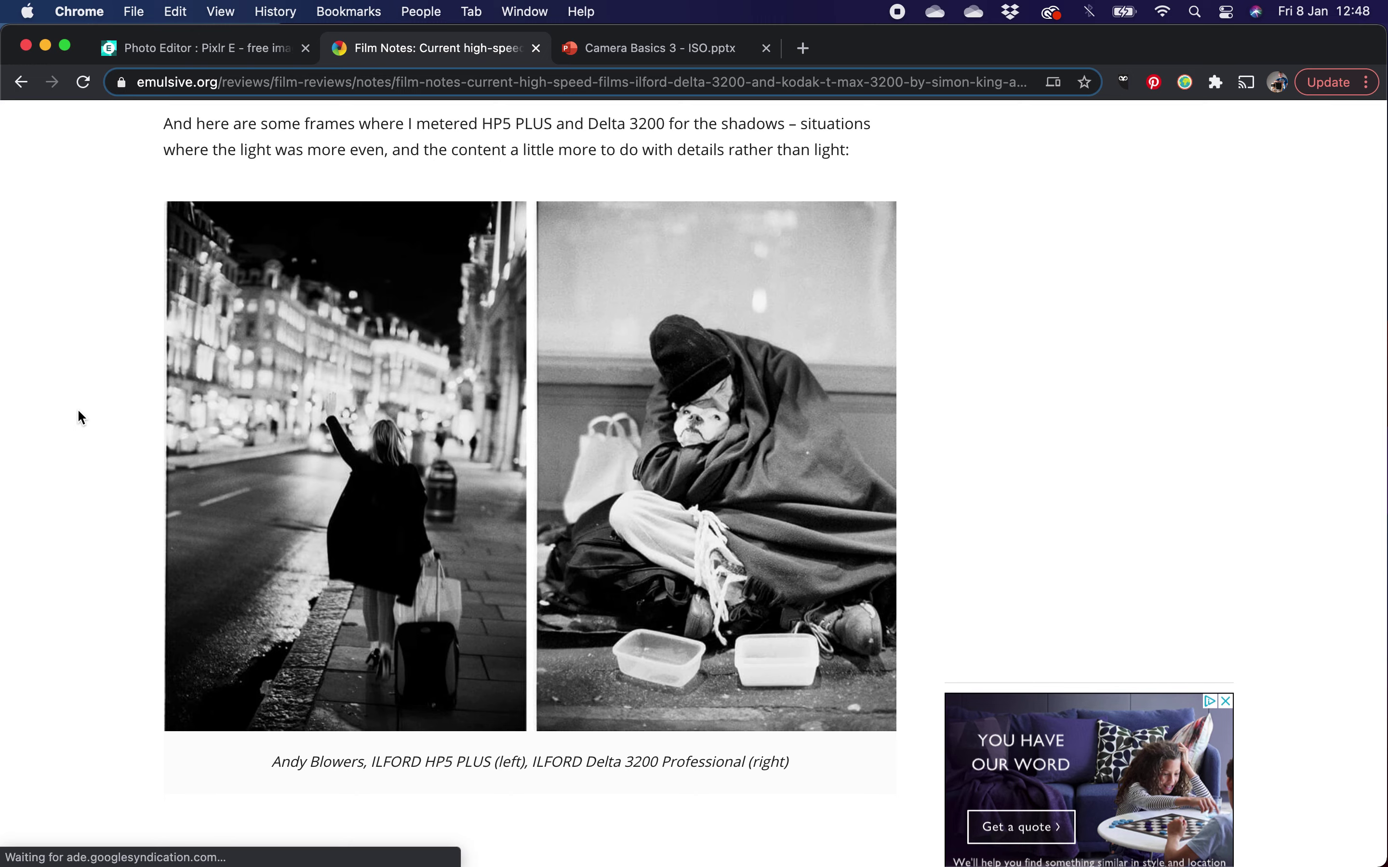
- Open 20201023_163050885_iOS.jpg from the Demos folder in Pixlr E, pre-resized to Full HD at 1920 x 1440
click(205, 51)
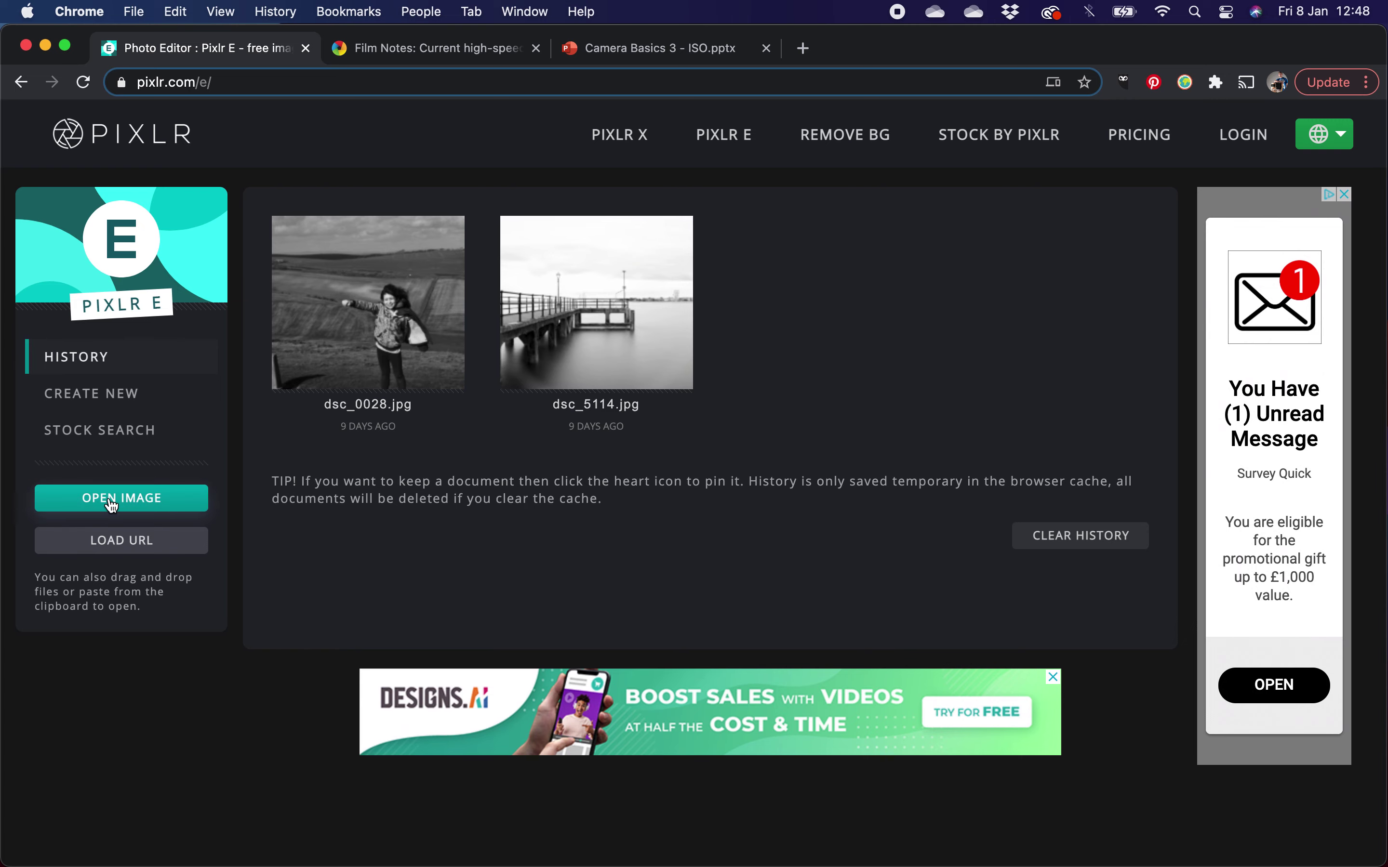
click(133, 506)
click(644, 334)
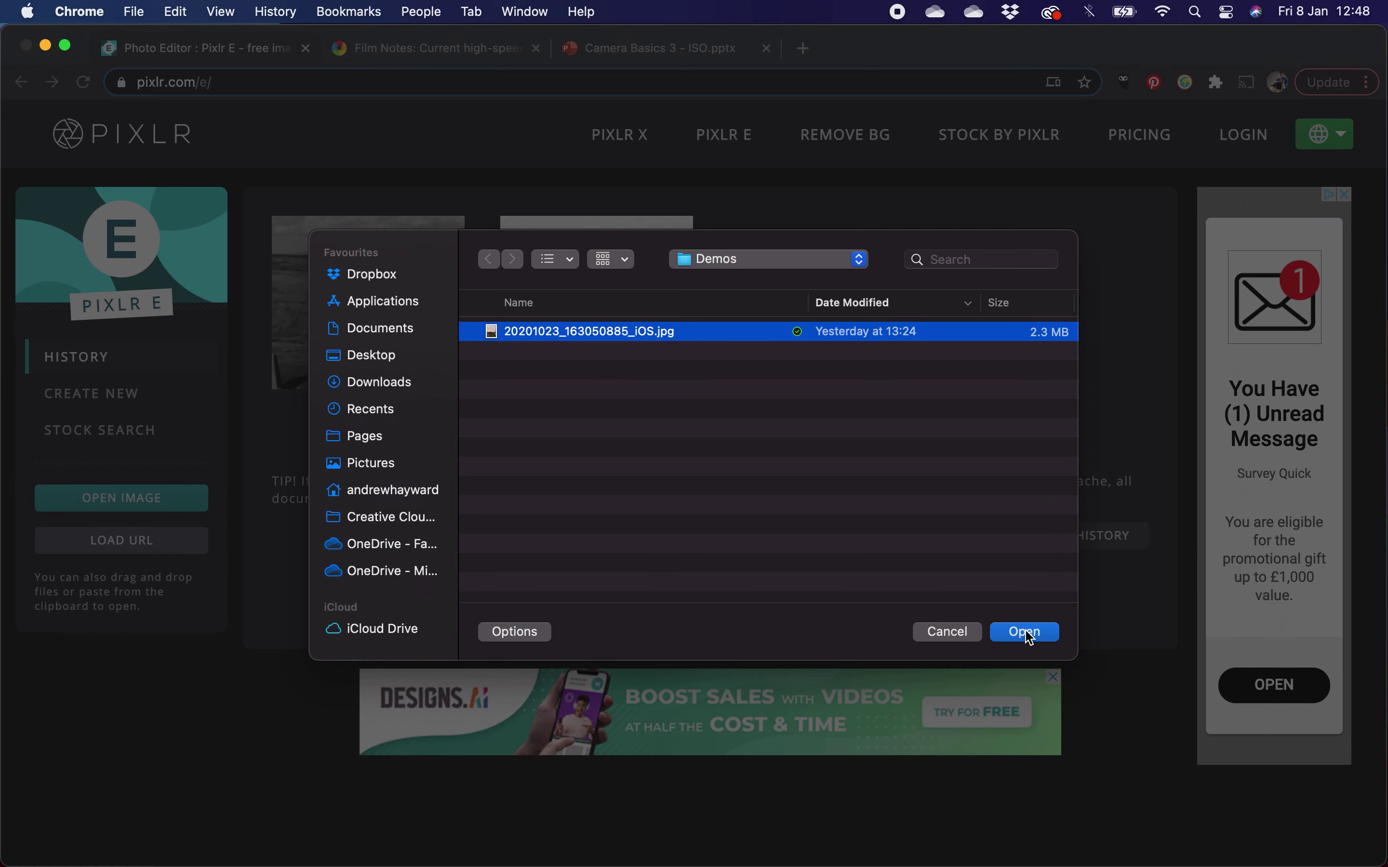
click(1029, 633)
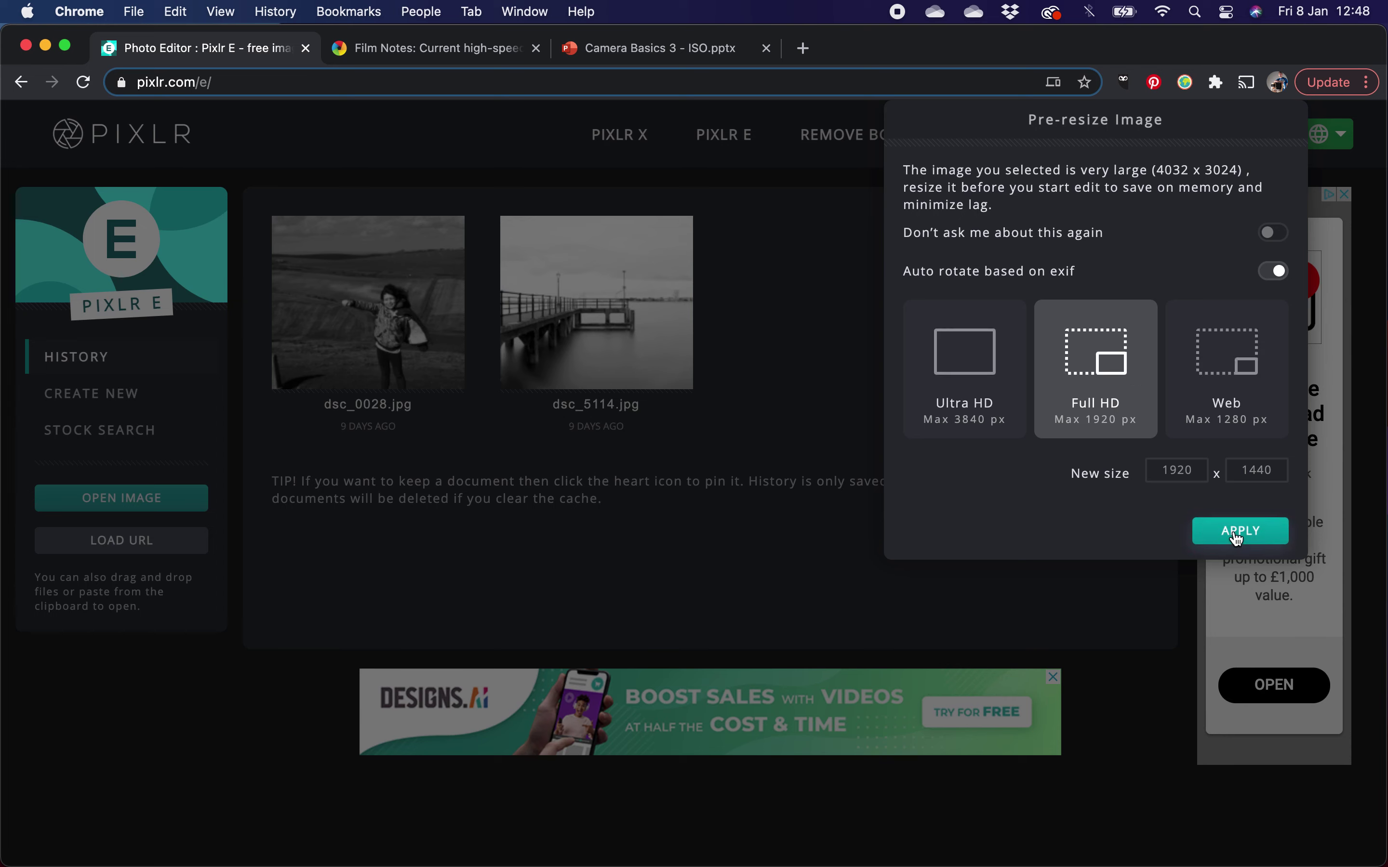
click(1237, 538)
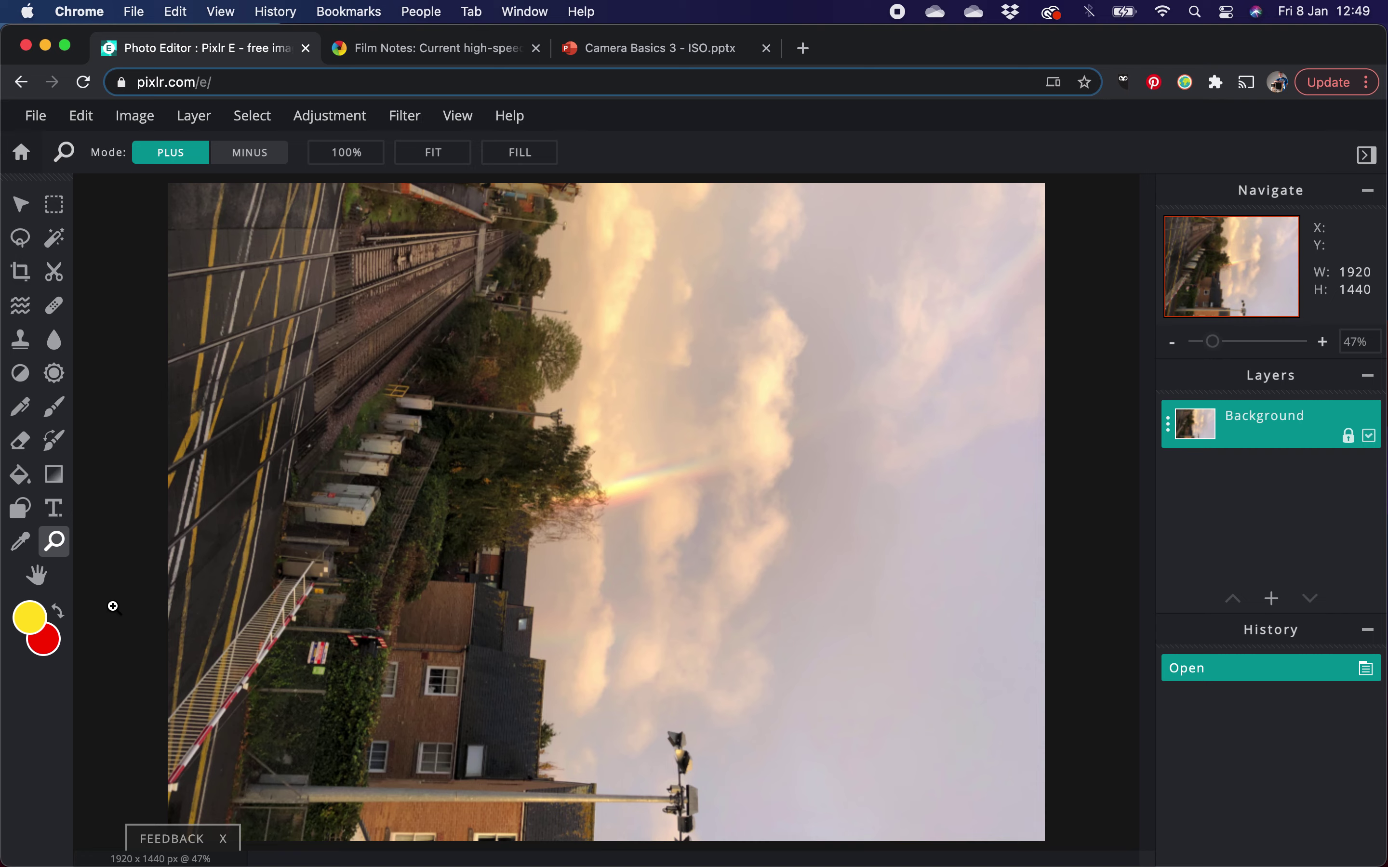
- Rotate the image left so it stands upright, fit it to the view without the ad banner, and activate the Arrange tool
click(143, 121)
mouse_move(202, 210)
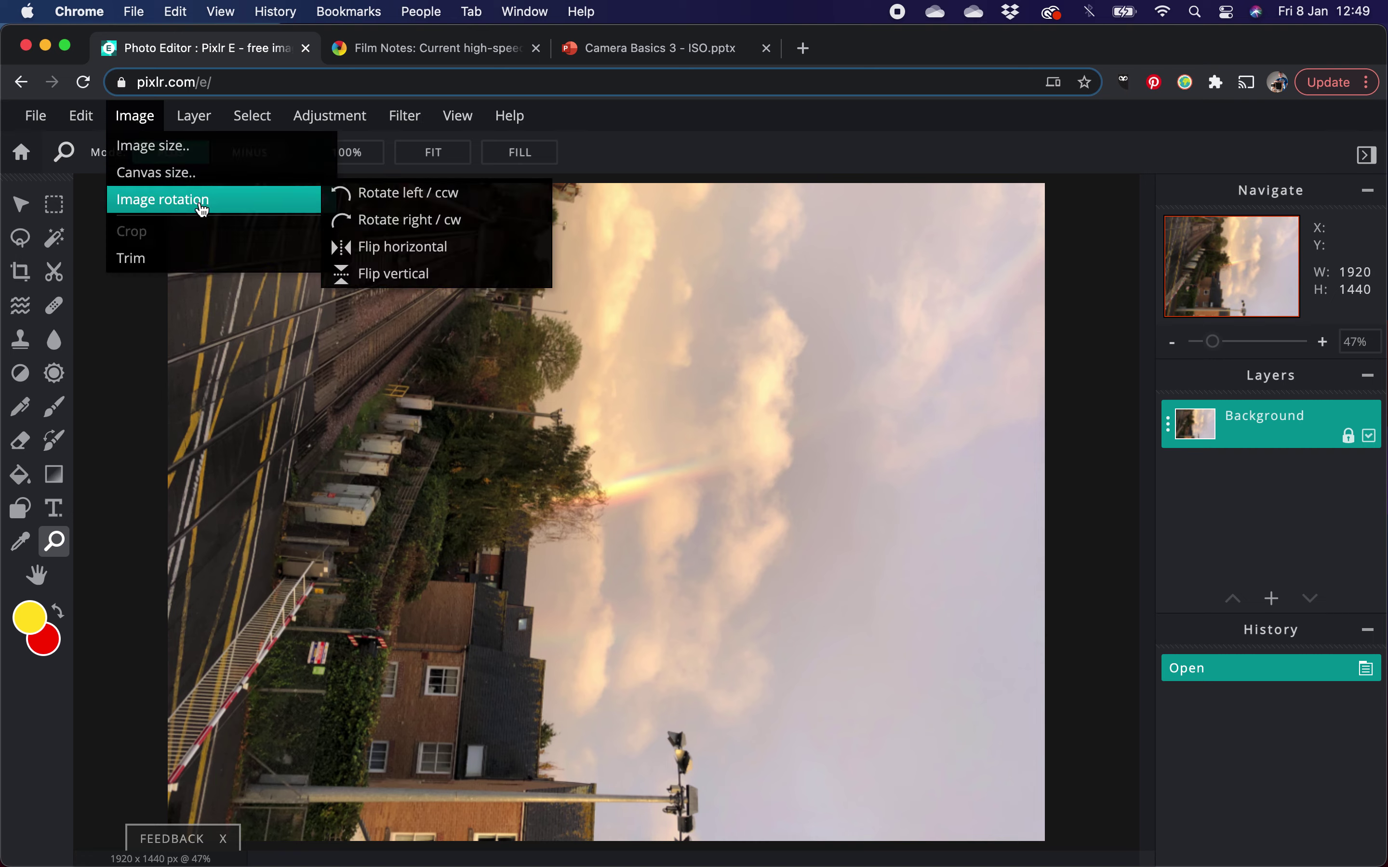
click(386, 203)
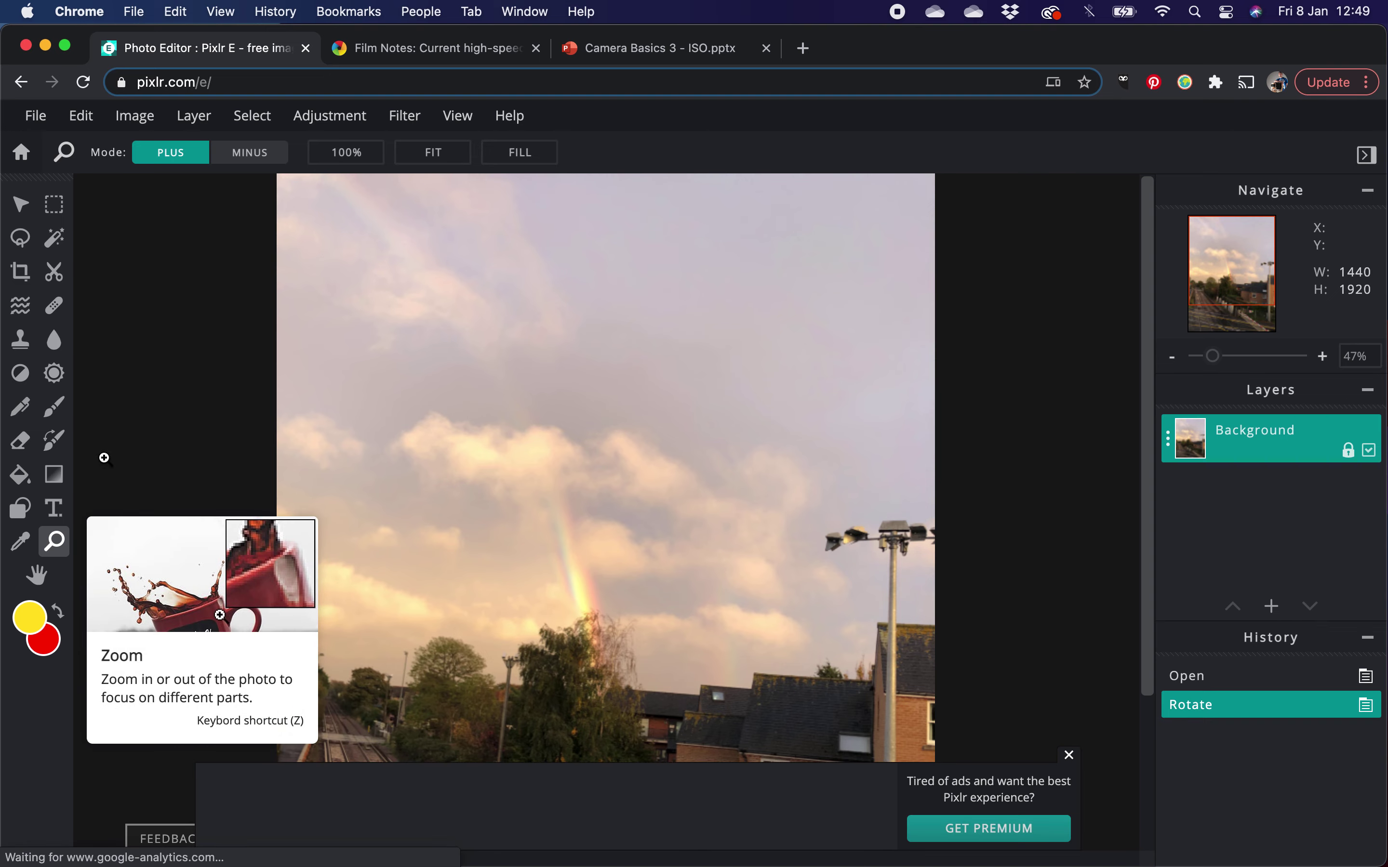
click(436, 153)
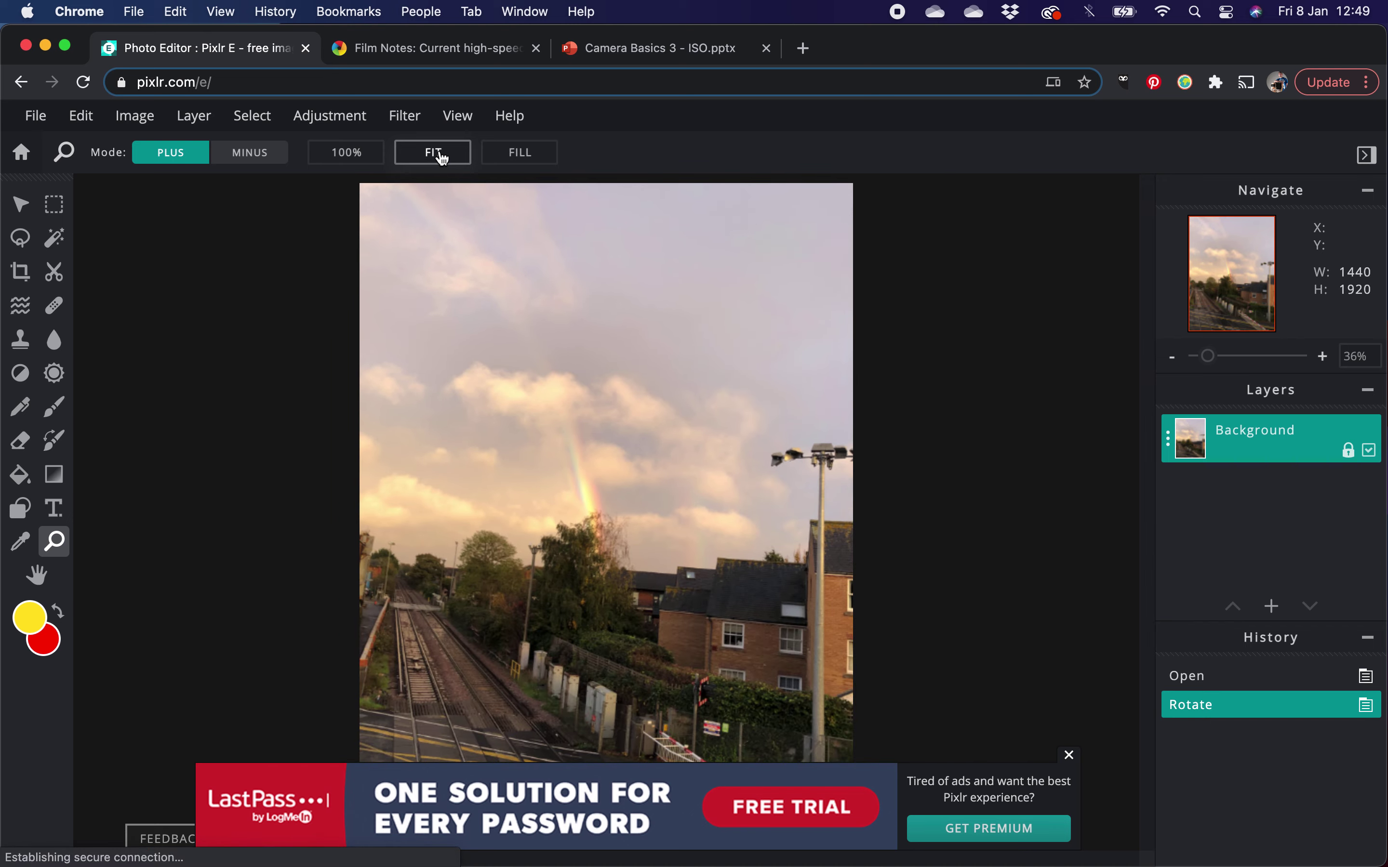
click(1068, 755)
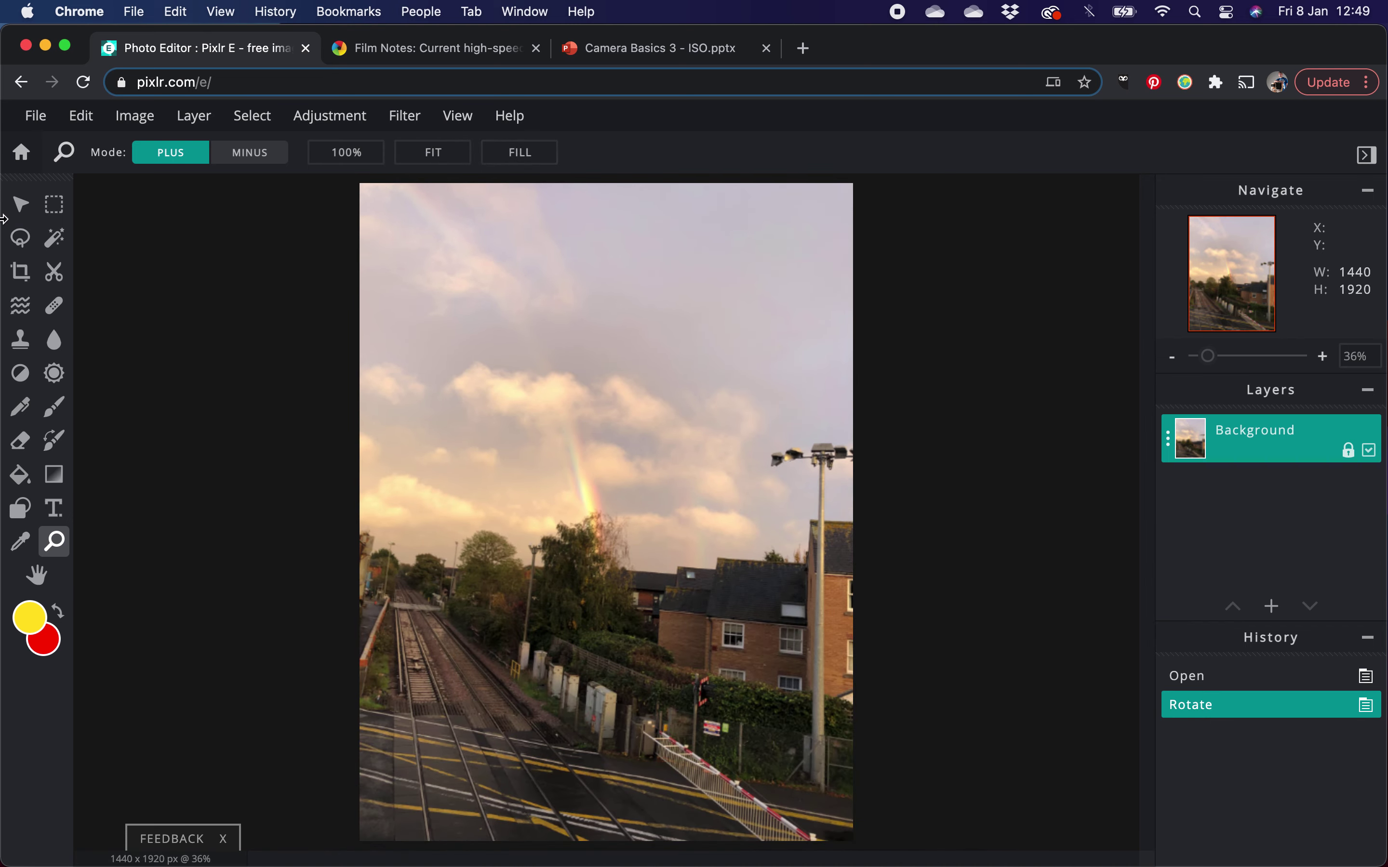
click(21, 204)
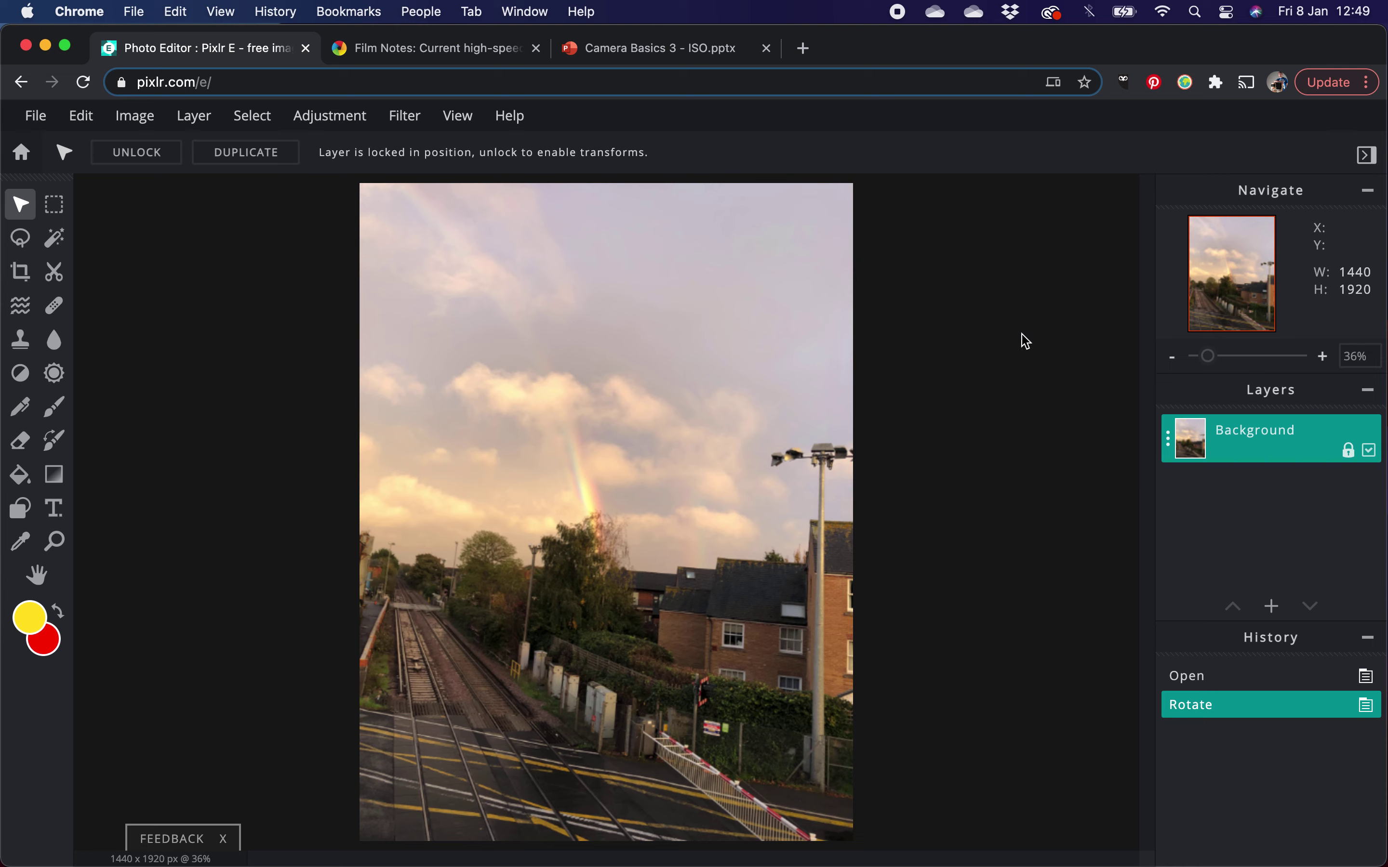
- Look again at the black-and-white sample photos in the Film Notes article and return to the Pixlr image
click(423, 54)
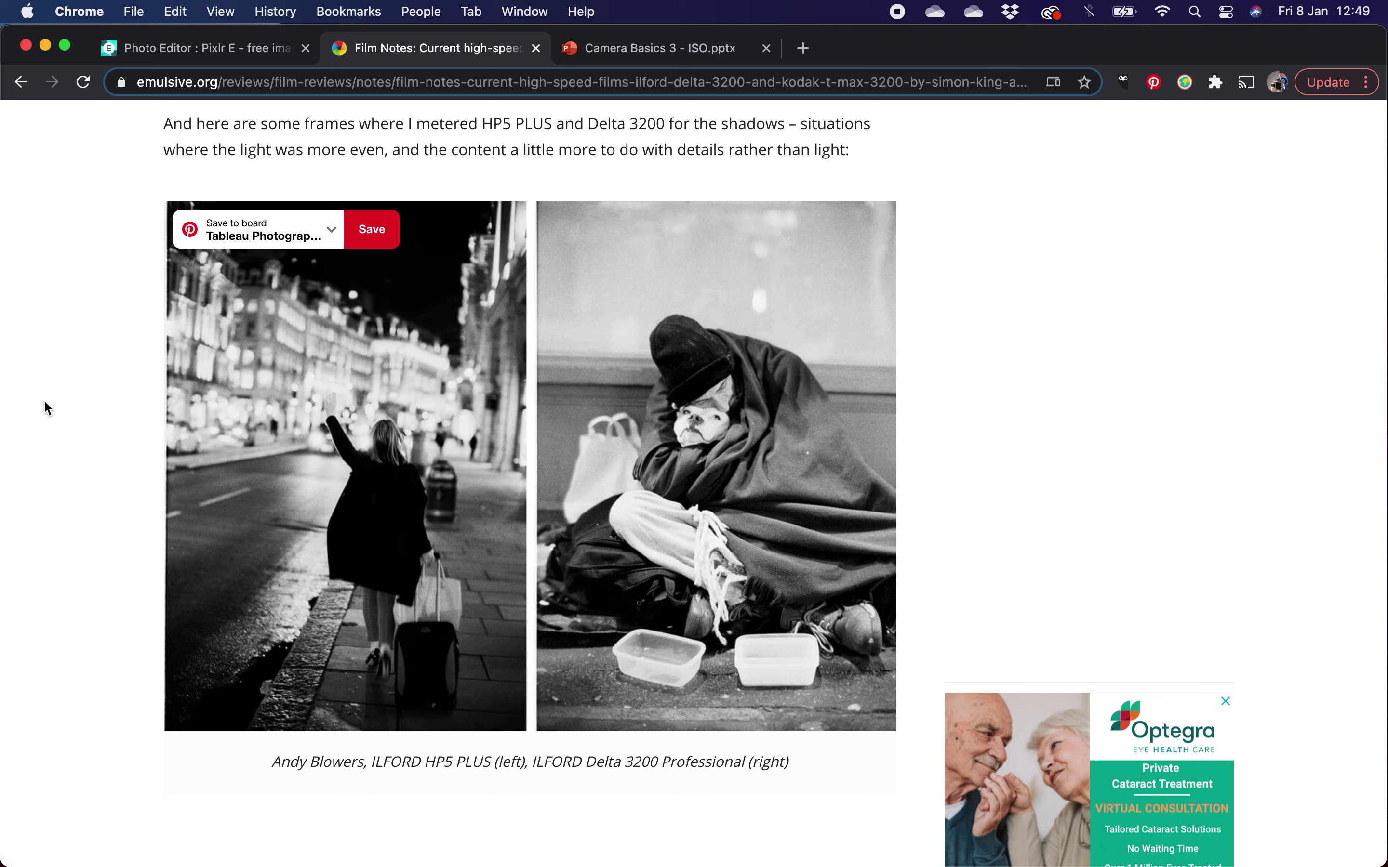
click(184, 51)
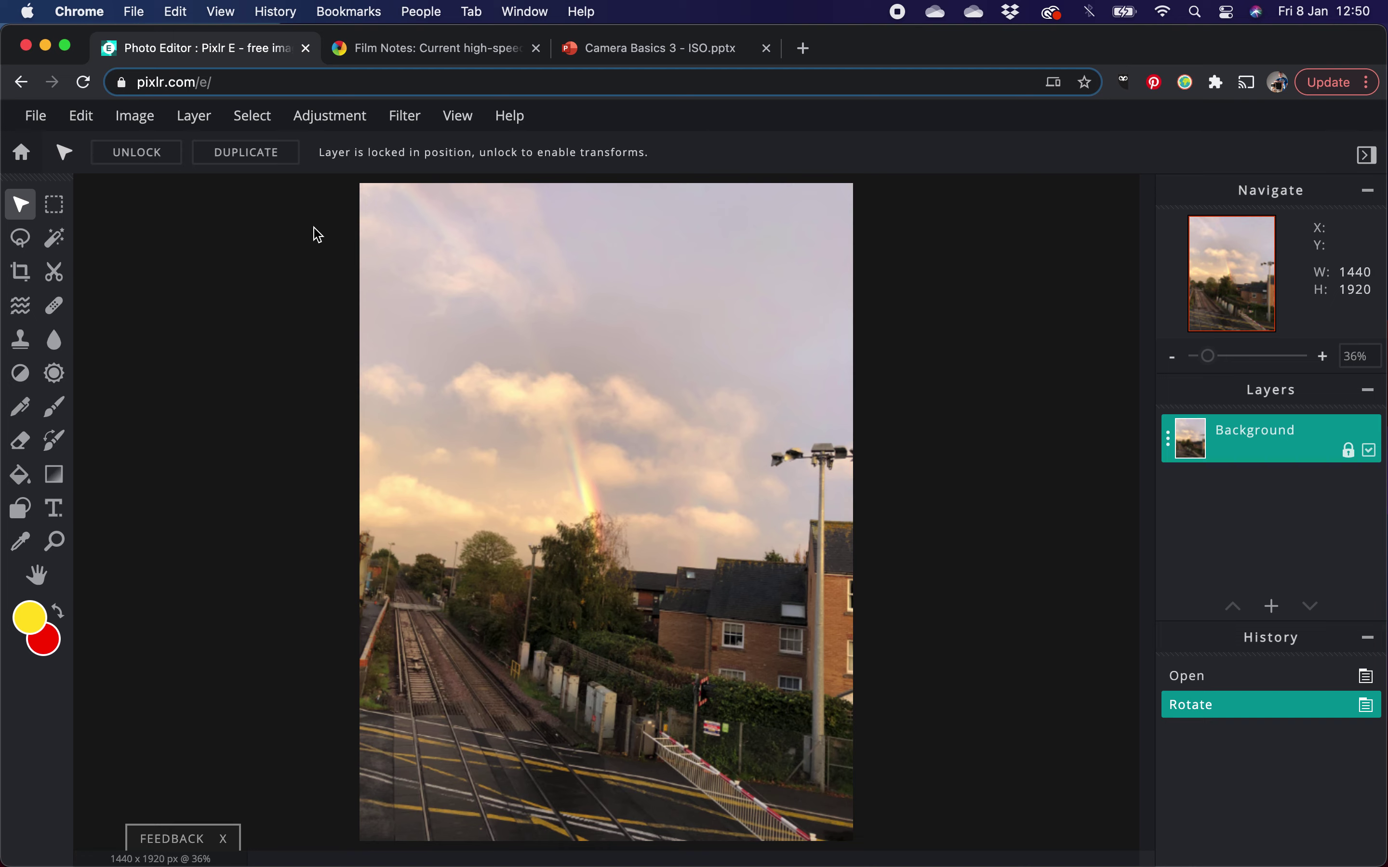
- Turn the photo black and white by applying Hue & saturation with saturation -100, capturing a full-screen screenshot of the setting
click(331, 121)
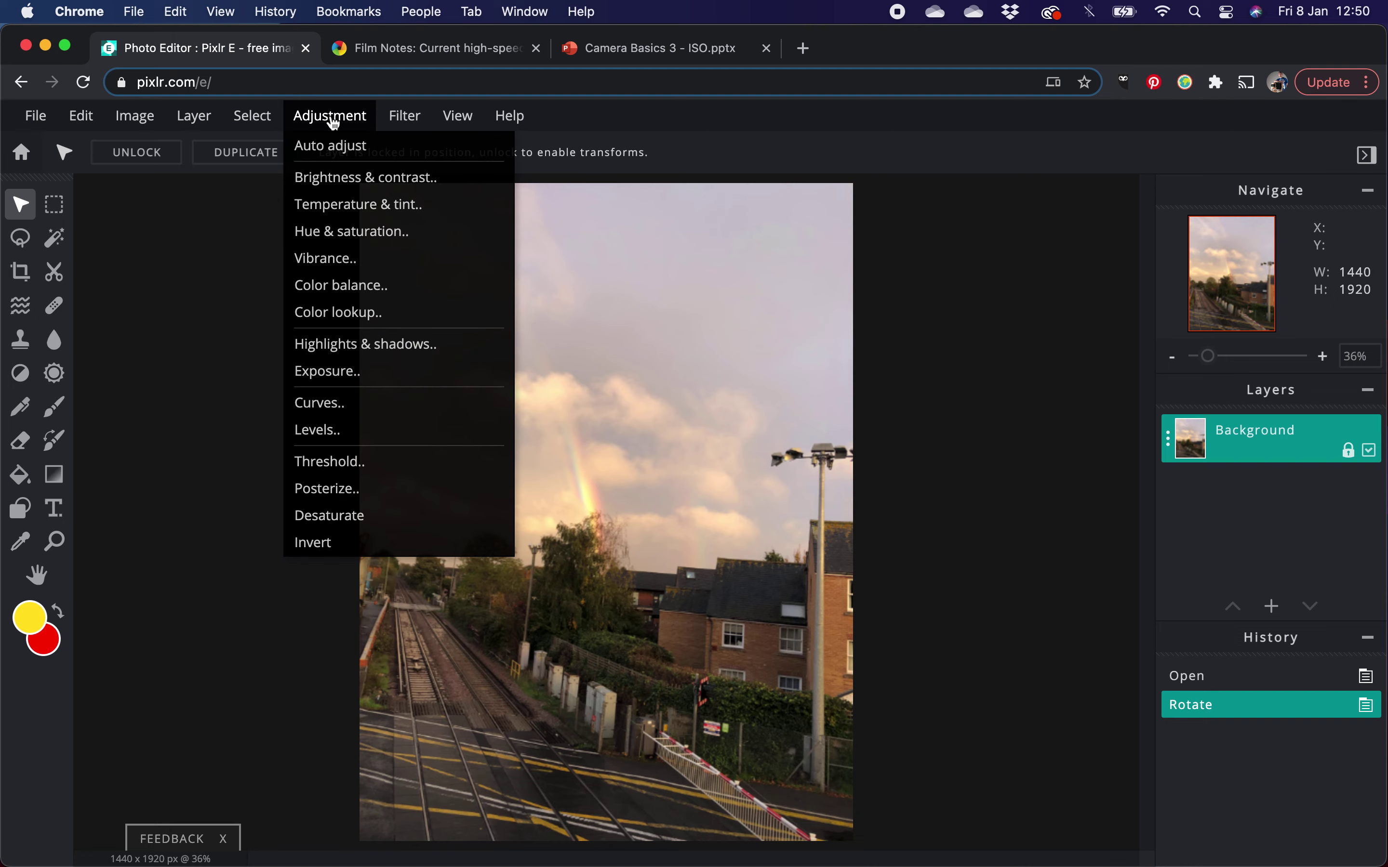
click(423, 235)
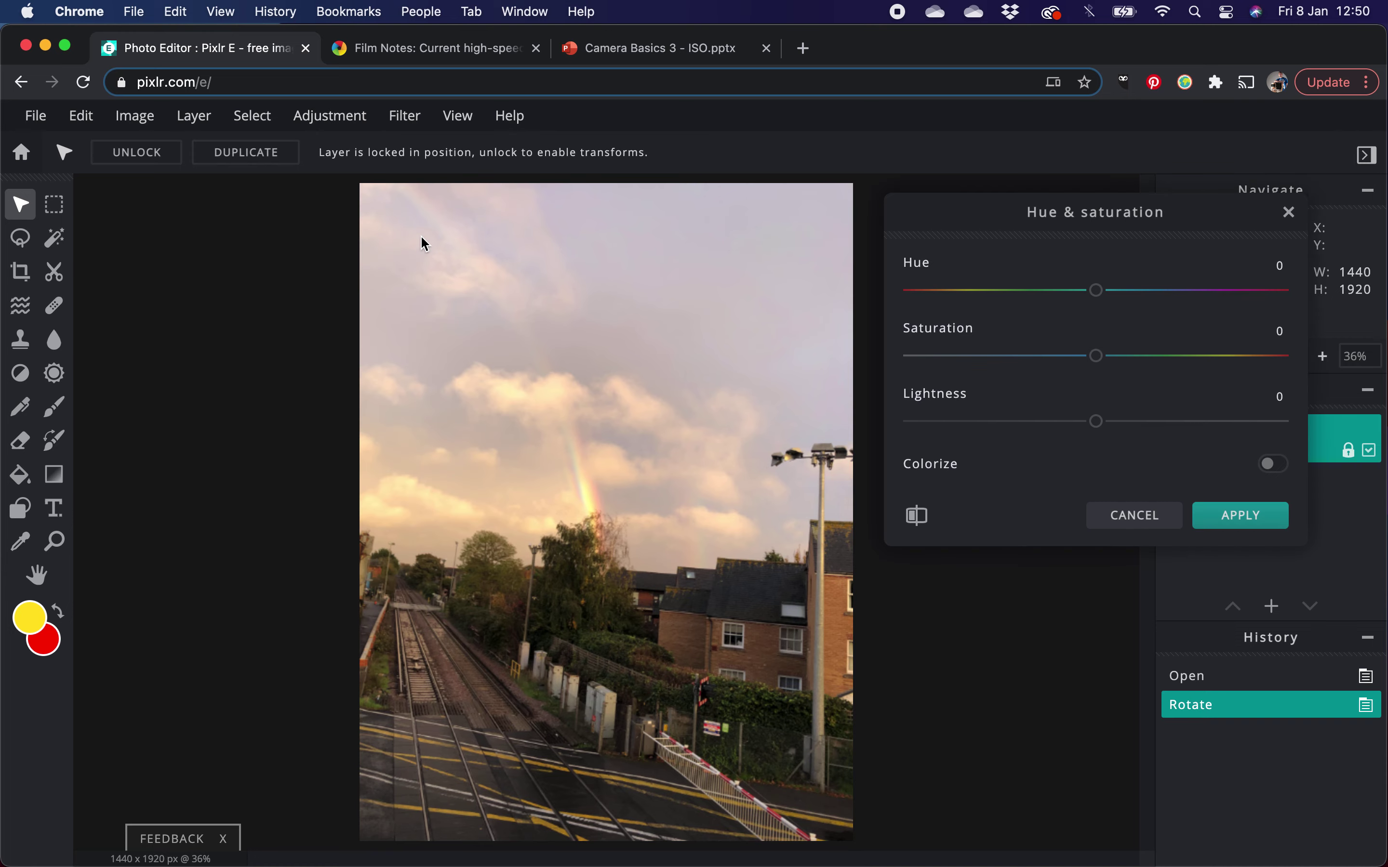
mouse_move(993, 223)
mouse_down()
mouse_move(978, 247)
mouse_move(604, 270)
mouse_move(487, 319)
mouse_move(512, 327)
mouse_move(1010, 220)
mouse_move(995, 222)
mouse_up()
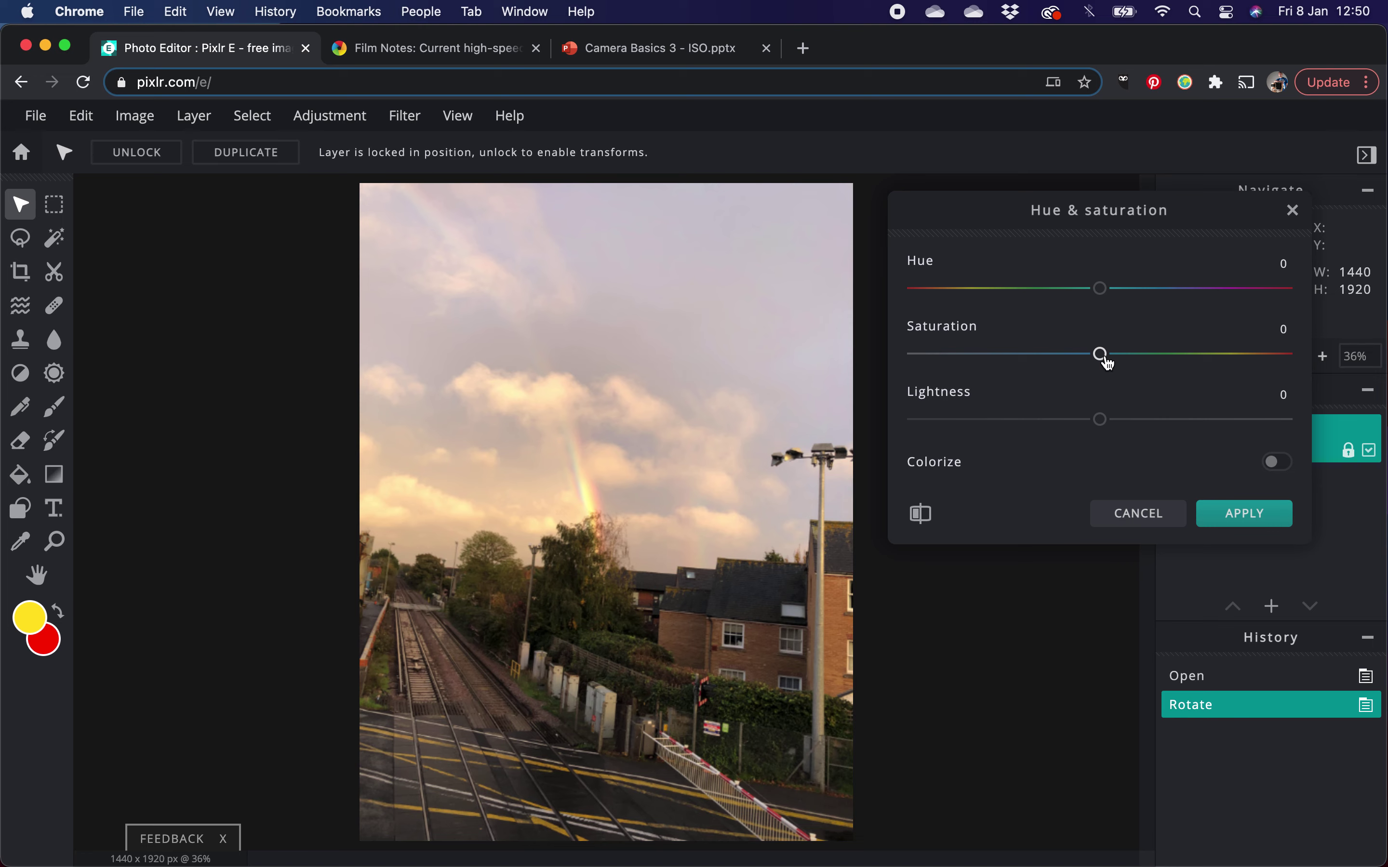
drag(1099, 355, 504, 515)
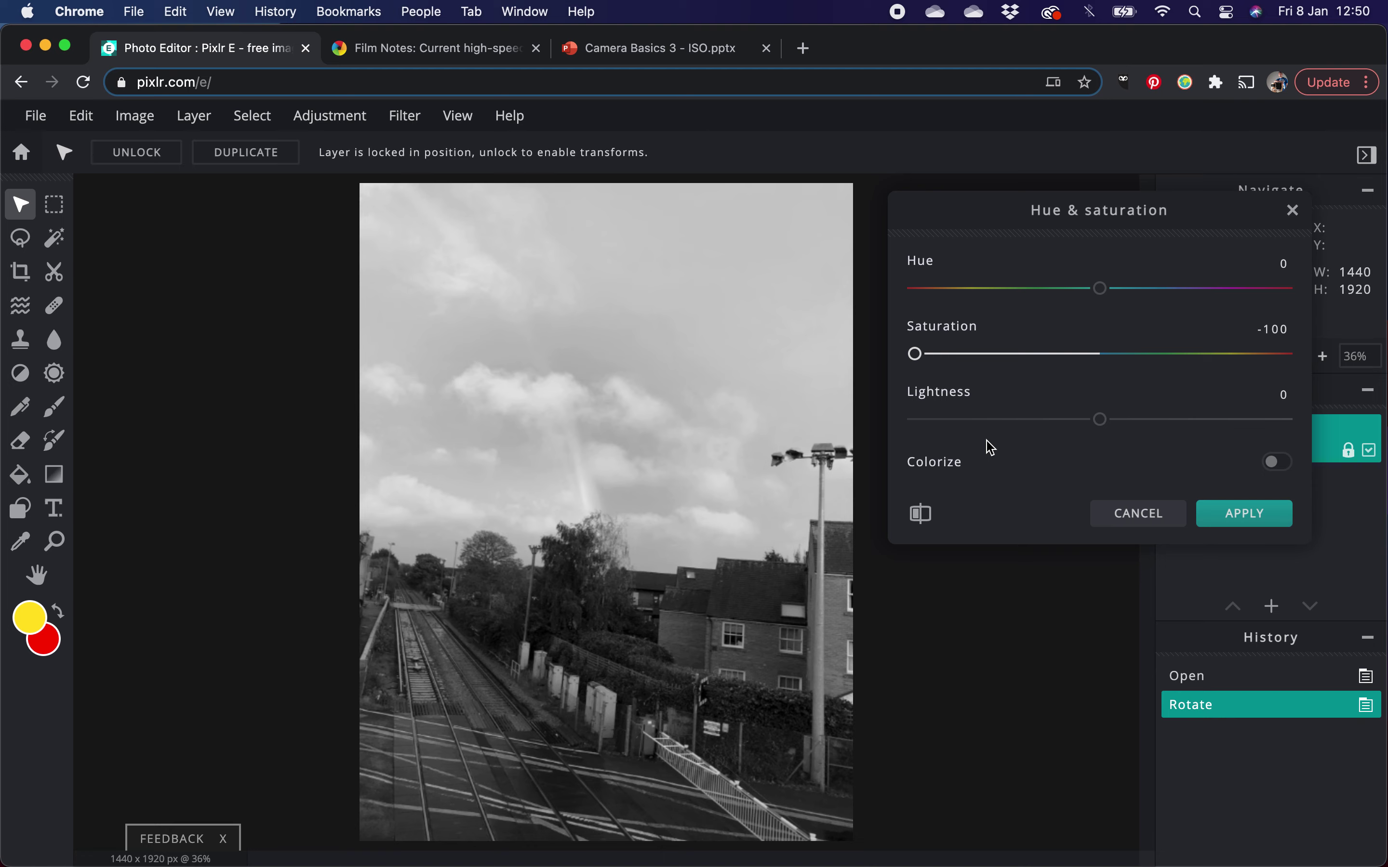
key(super+shift+3)
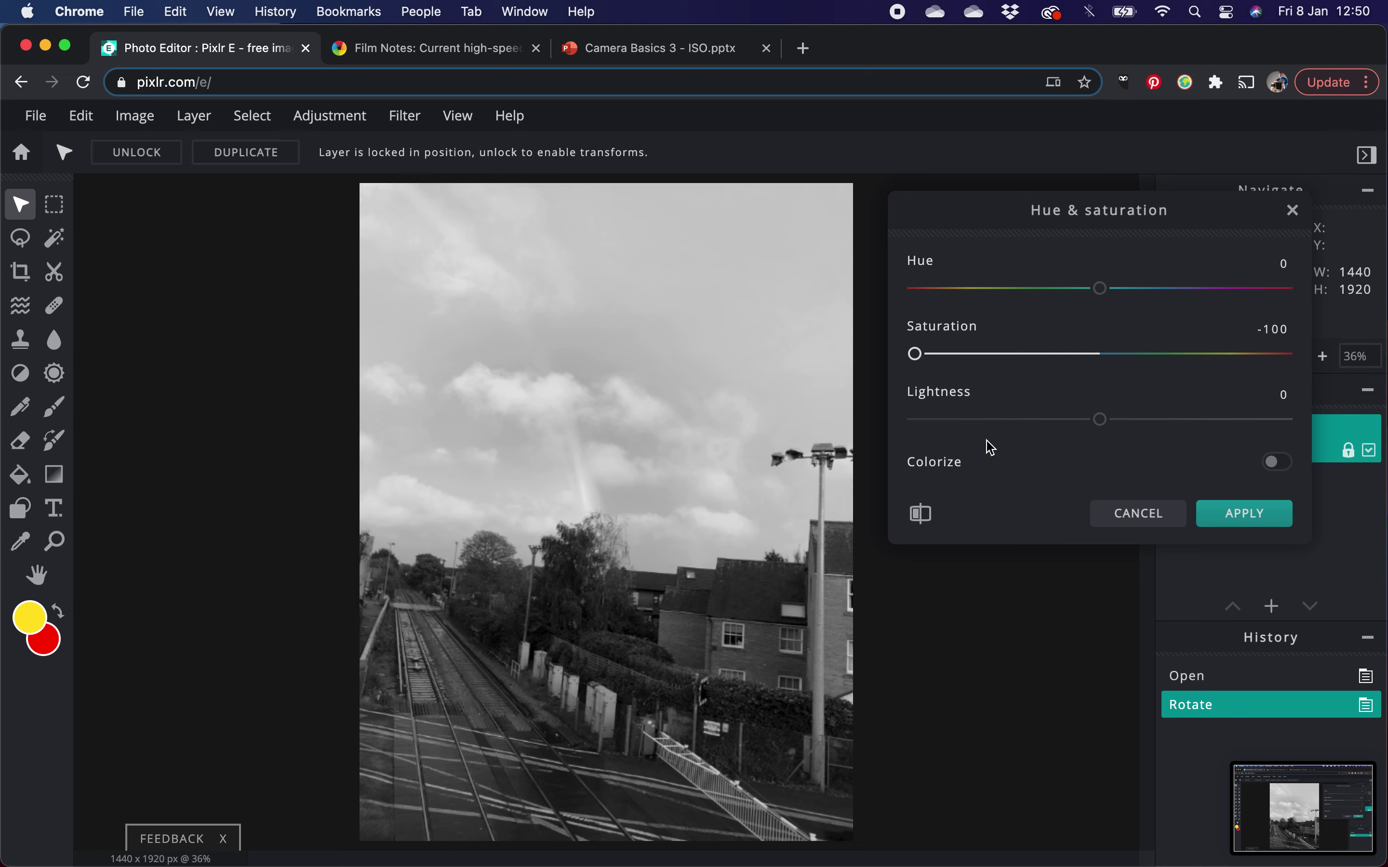
click(1251, 521)
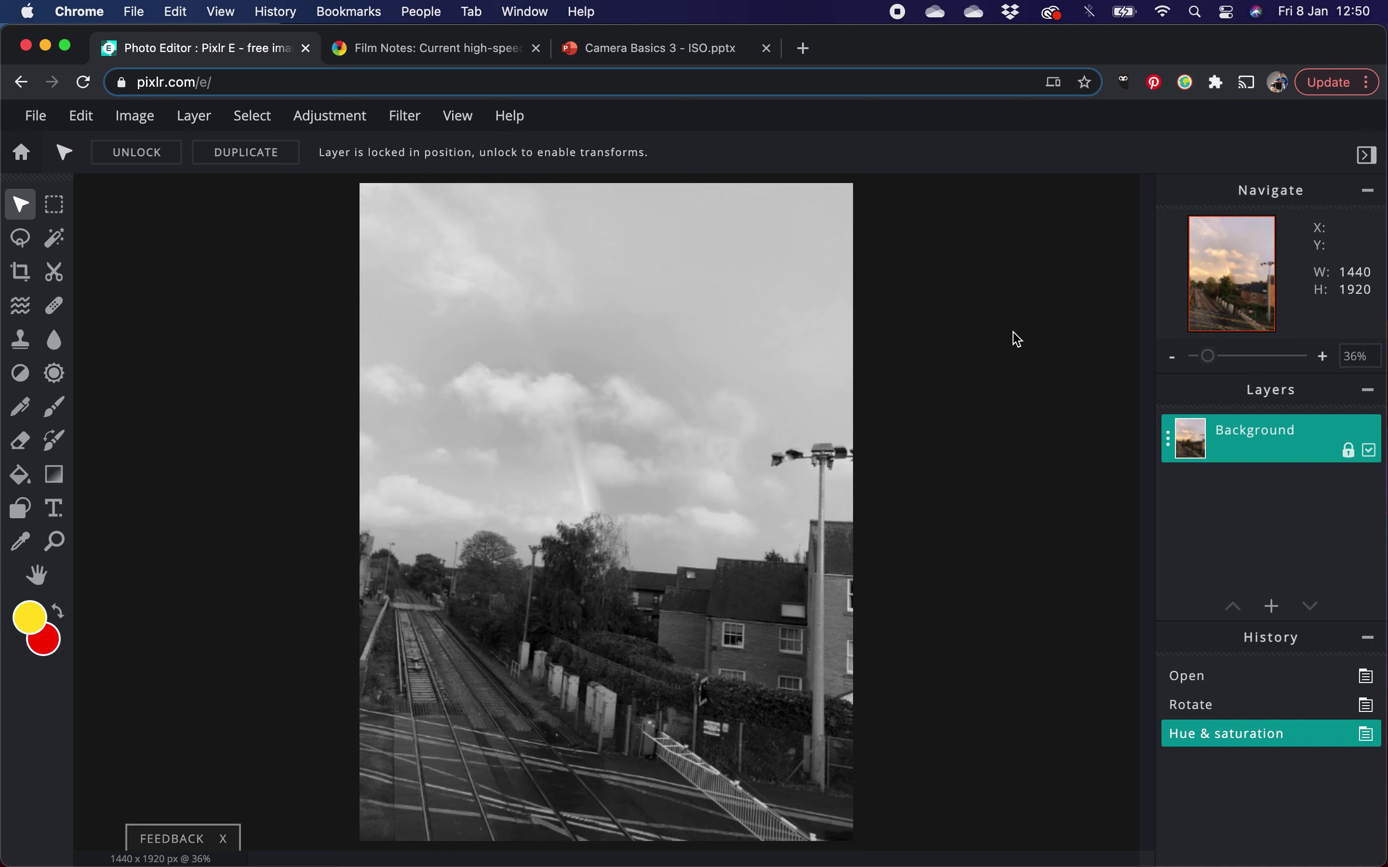
- Apply the Add noise filter to the photo with an amount of 25, capturing a full-screen screenshot of the setting before applying it
click(409, 119)
mouse_move(476, 182)
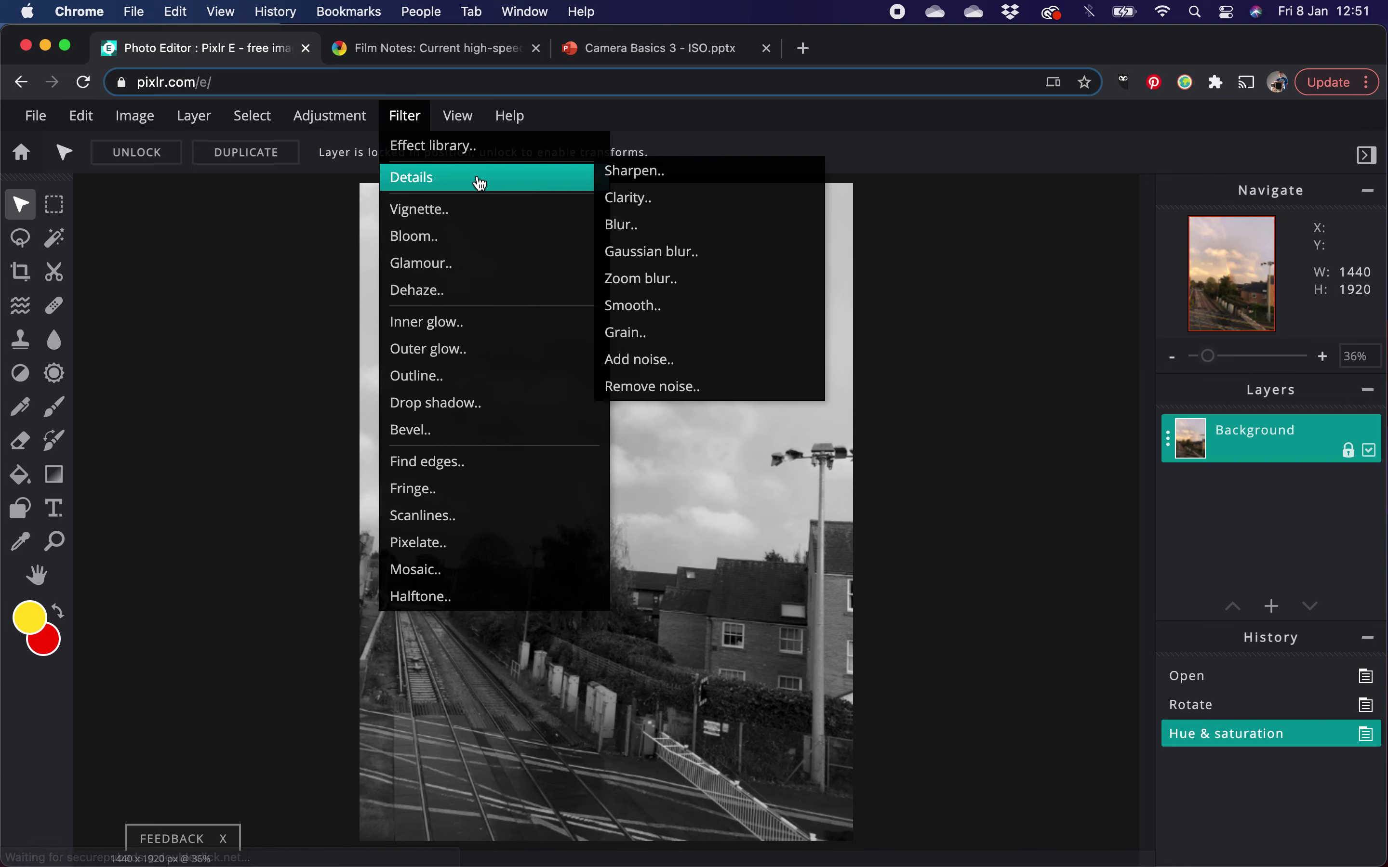
click(743, 361)
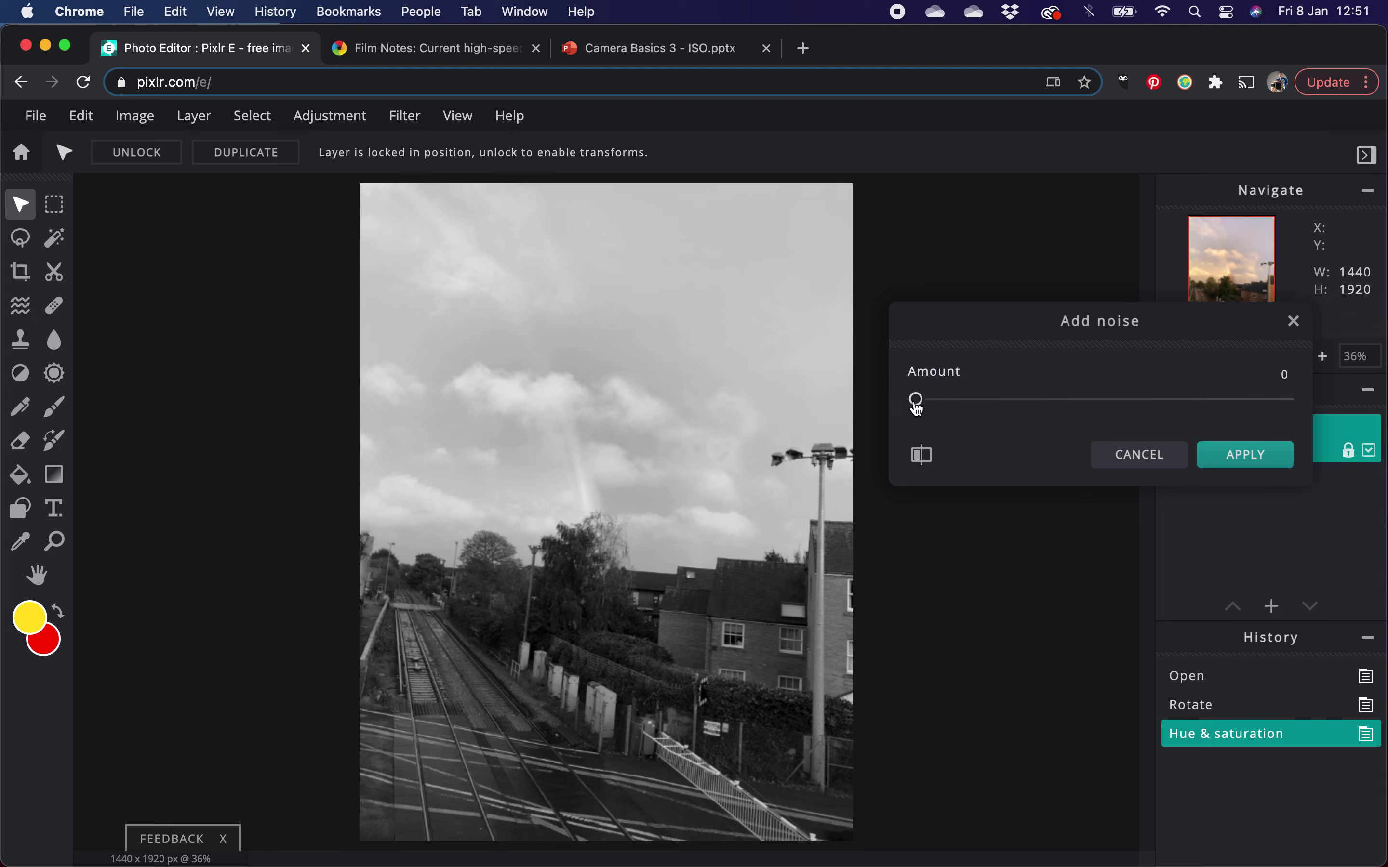
drag(917, 407, 1364, 436)
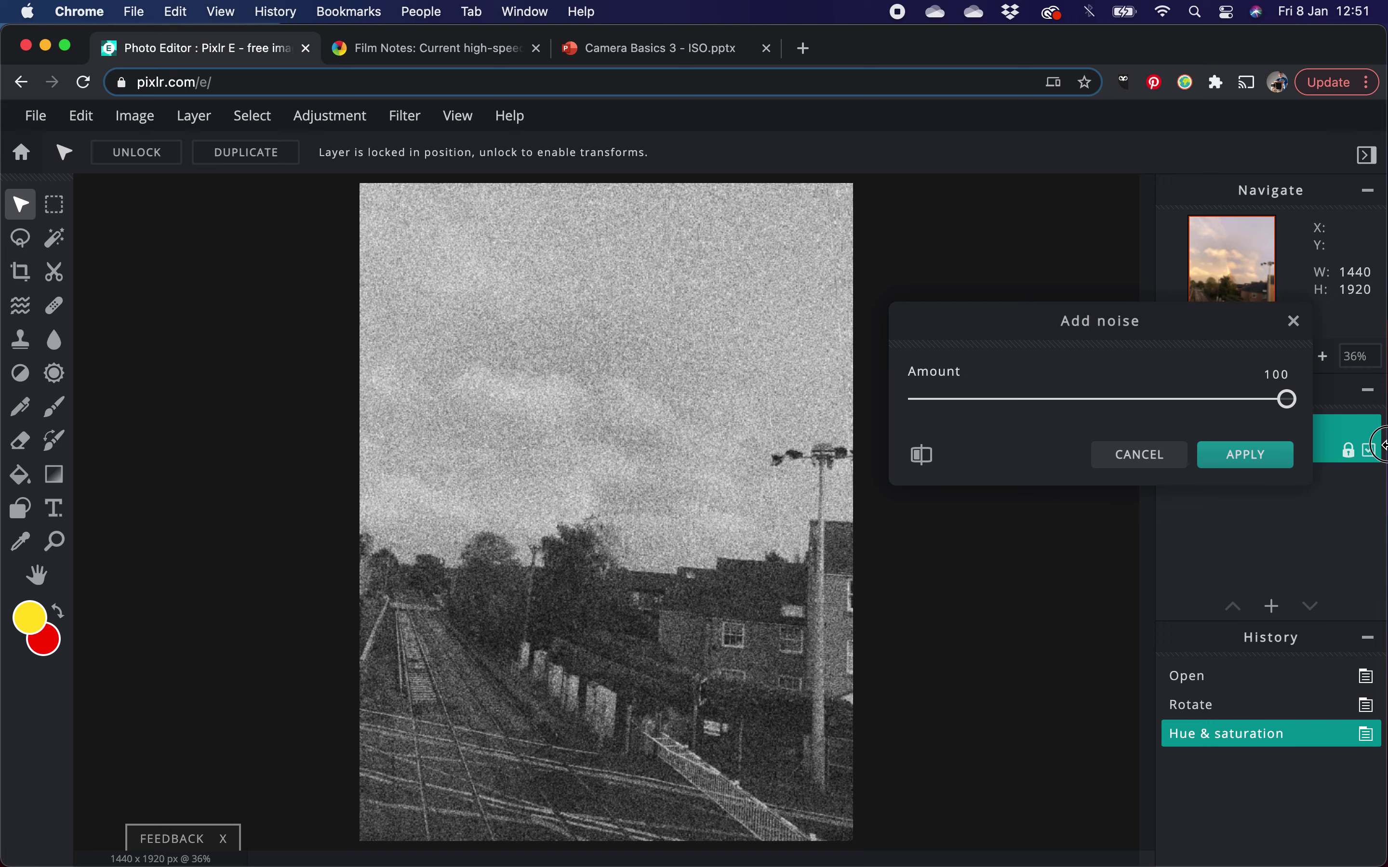
drag(1382, 443, 1007, 403)
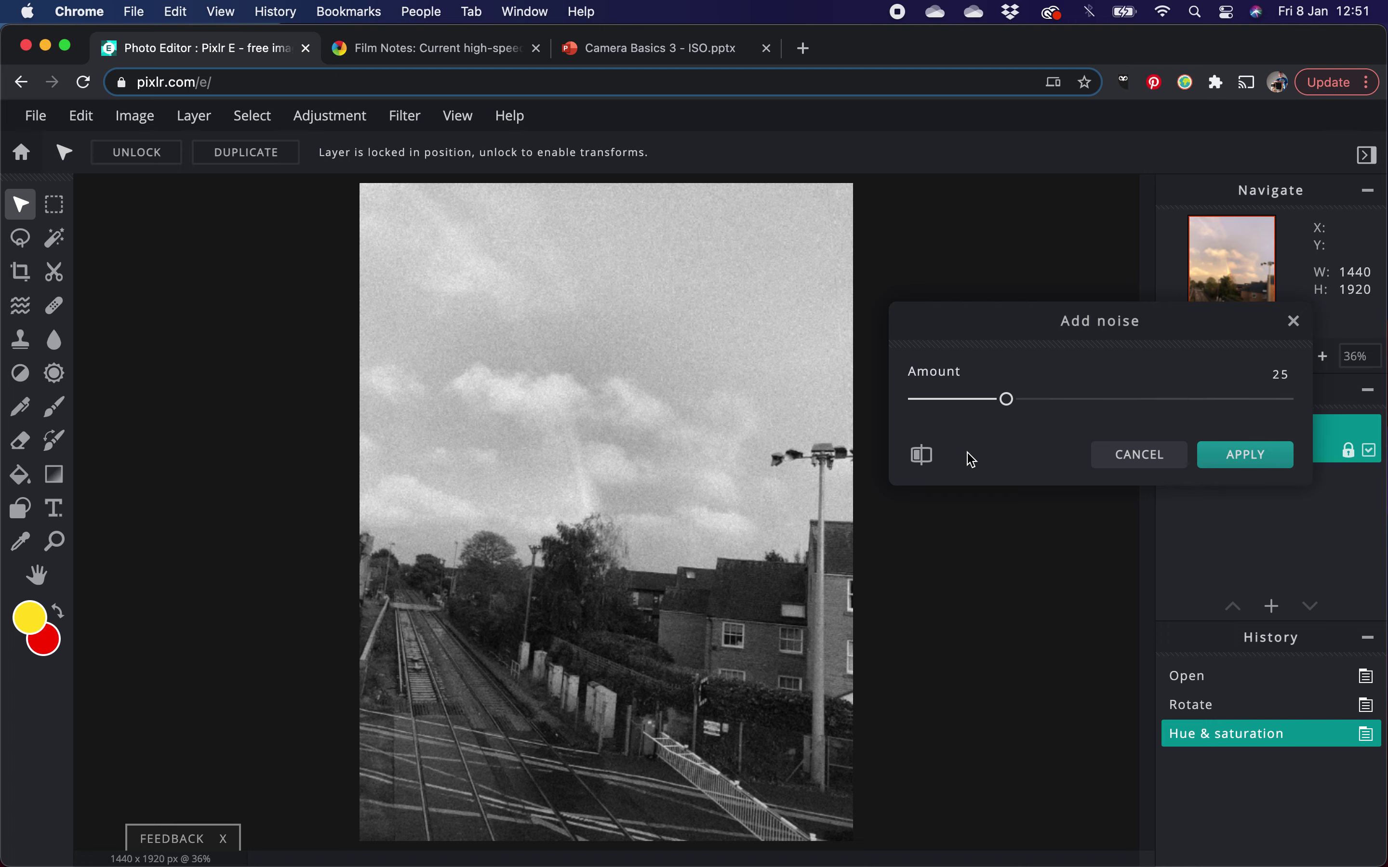
key(super+shift+3)
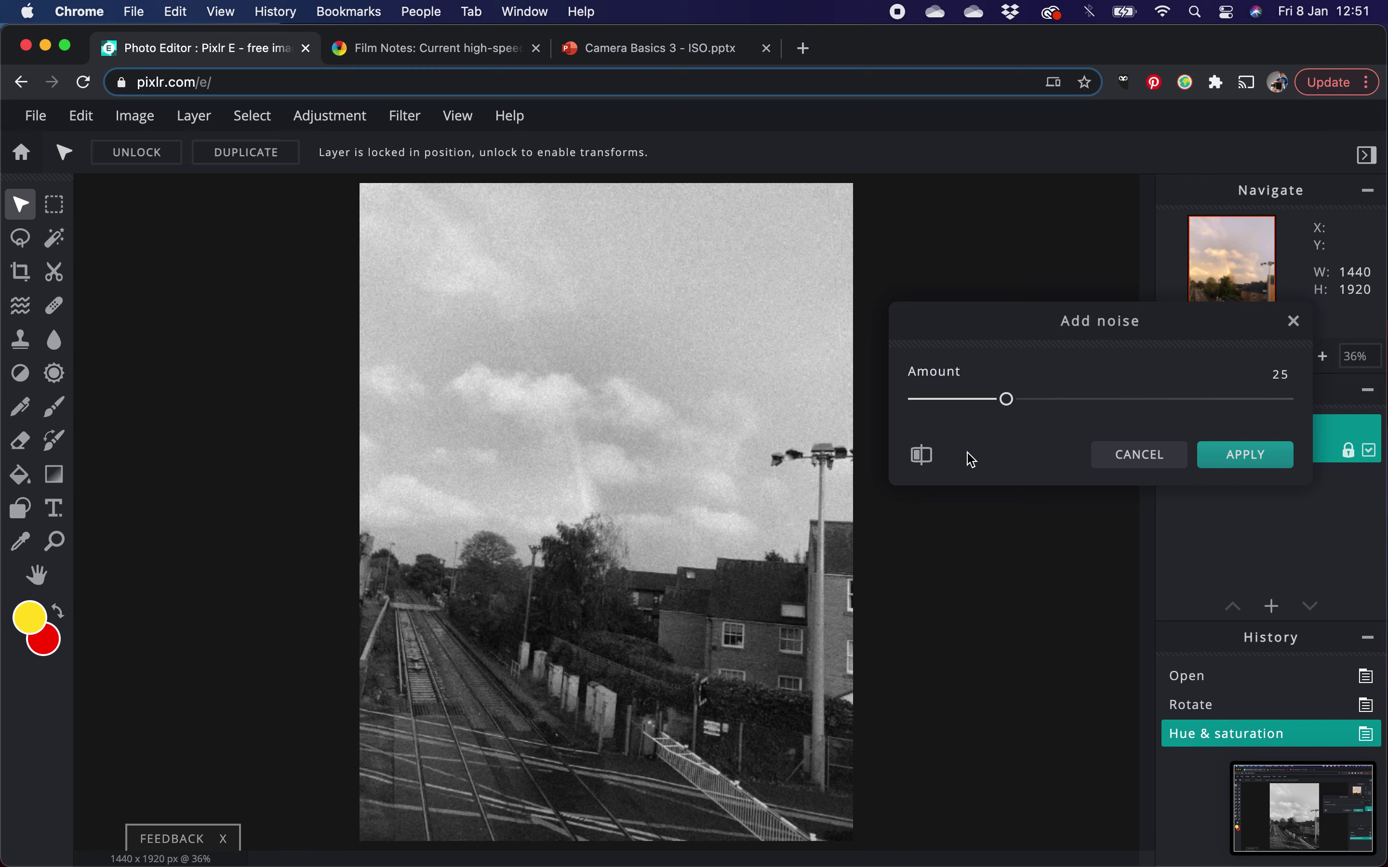
click(1235, 461)
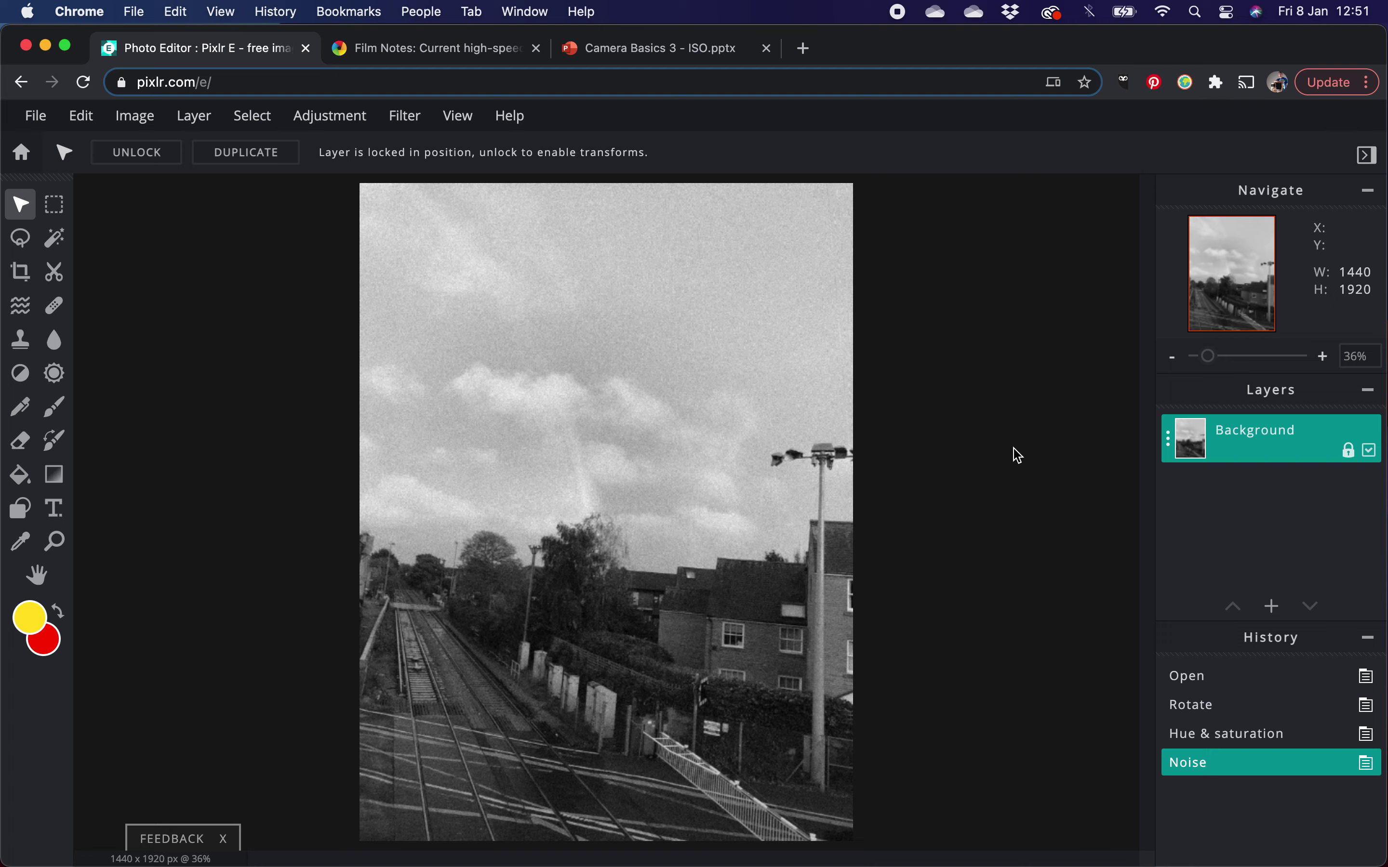
- Download the edited photo as a JPG at 90% quality and 1440 x 1920, and dismiss the save dialog and ad banner
click(315, 116)
click(36, 117)
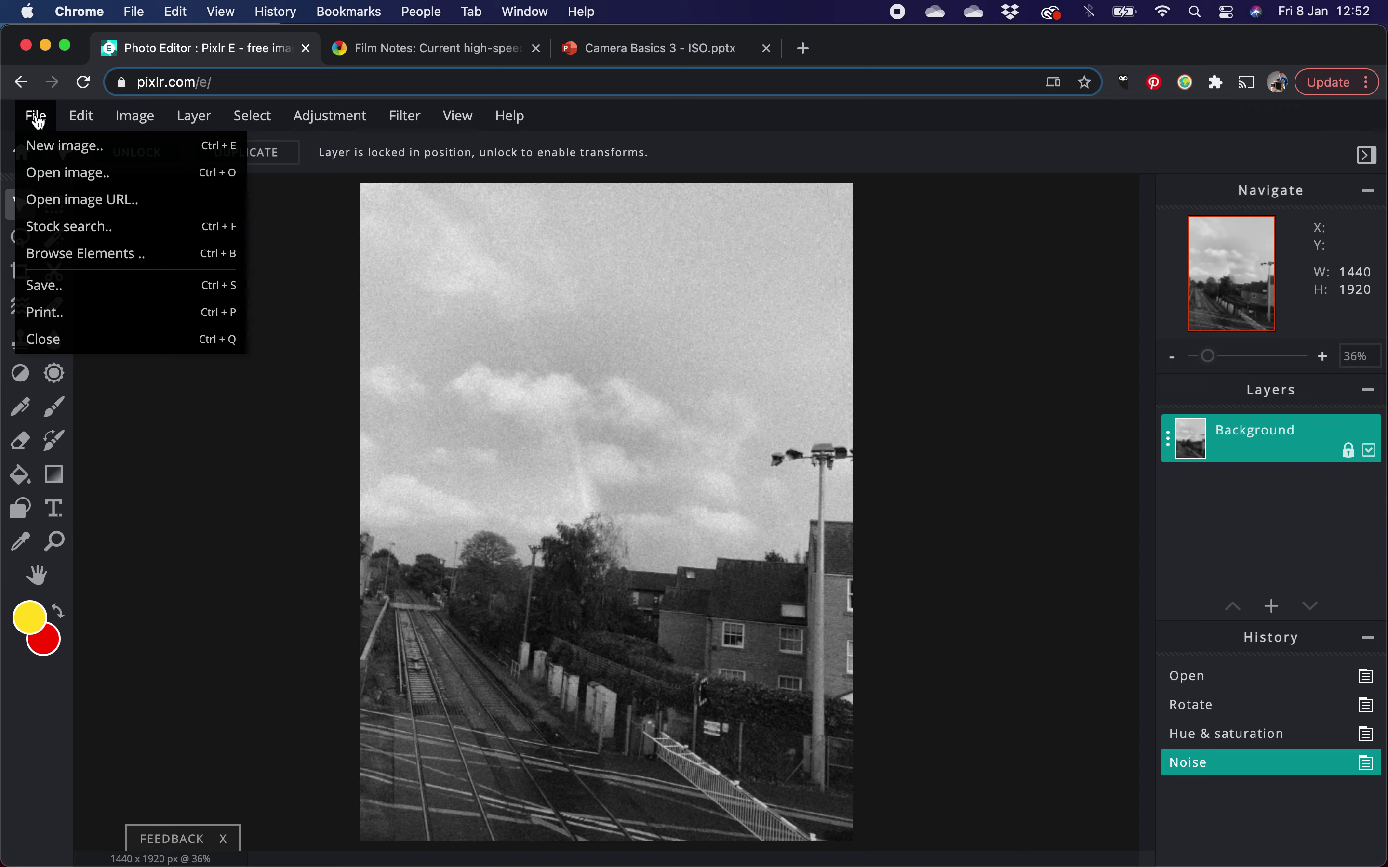
click(94, 294)
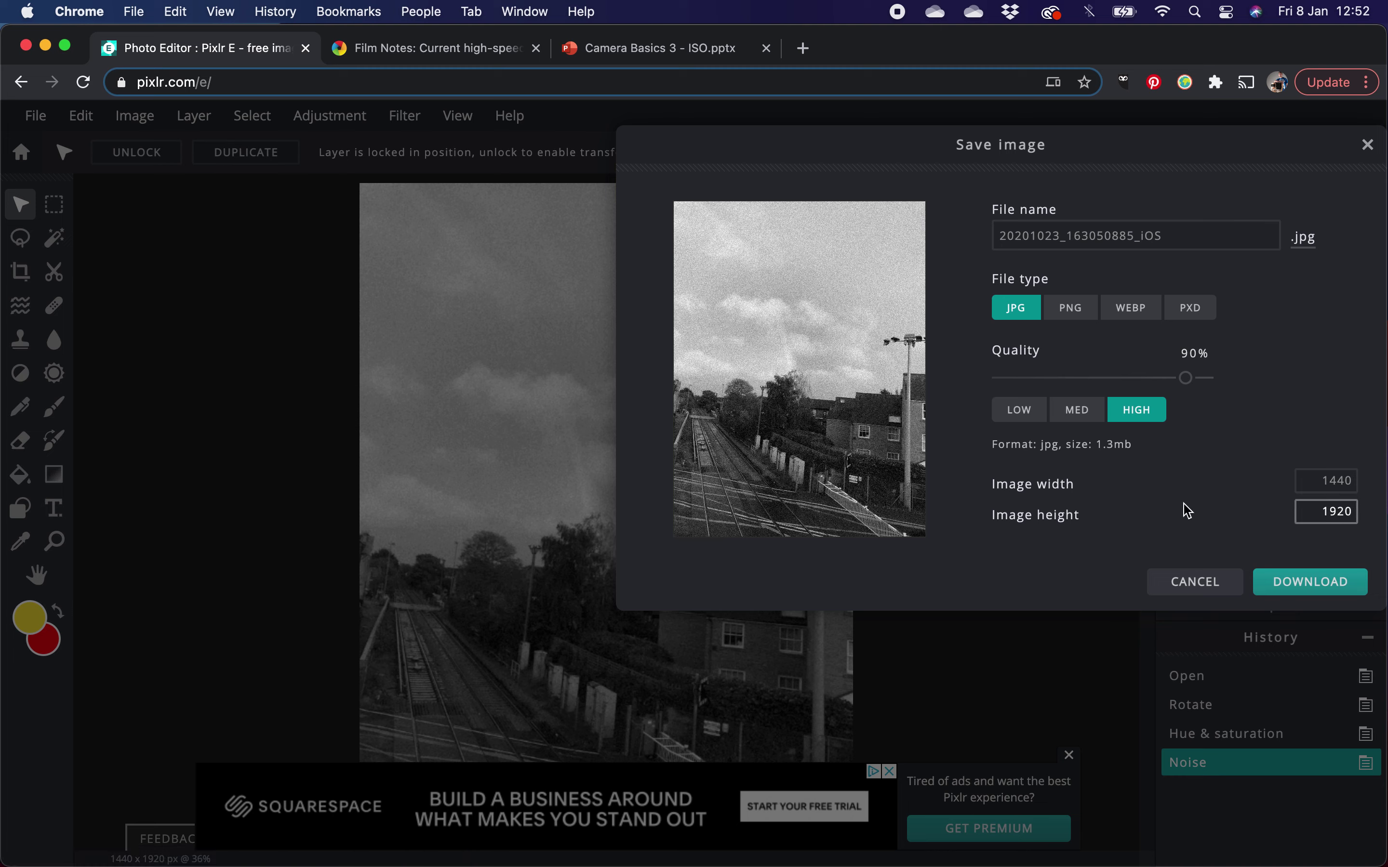
click(1313, 583)
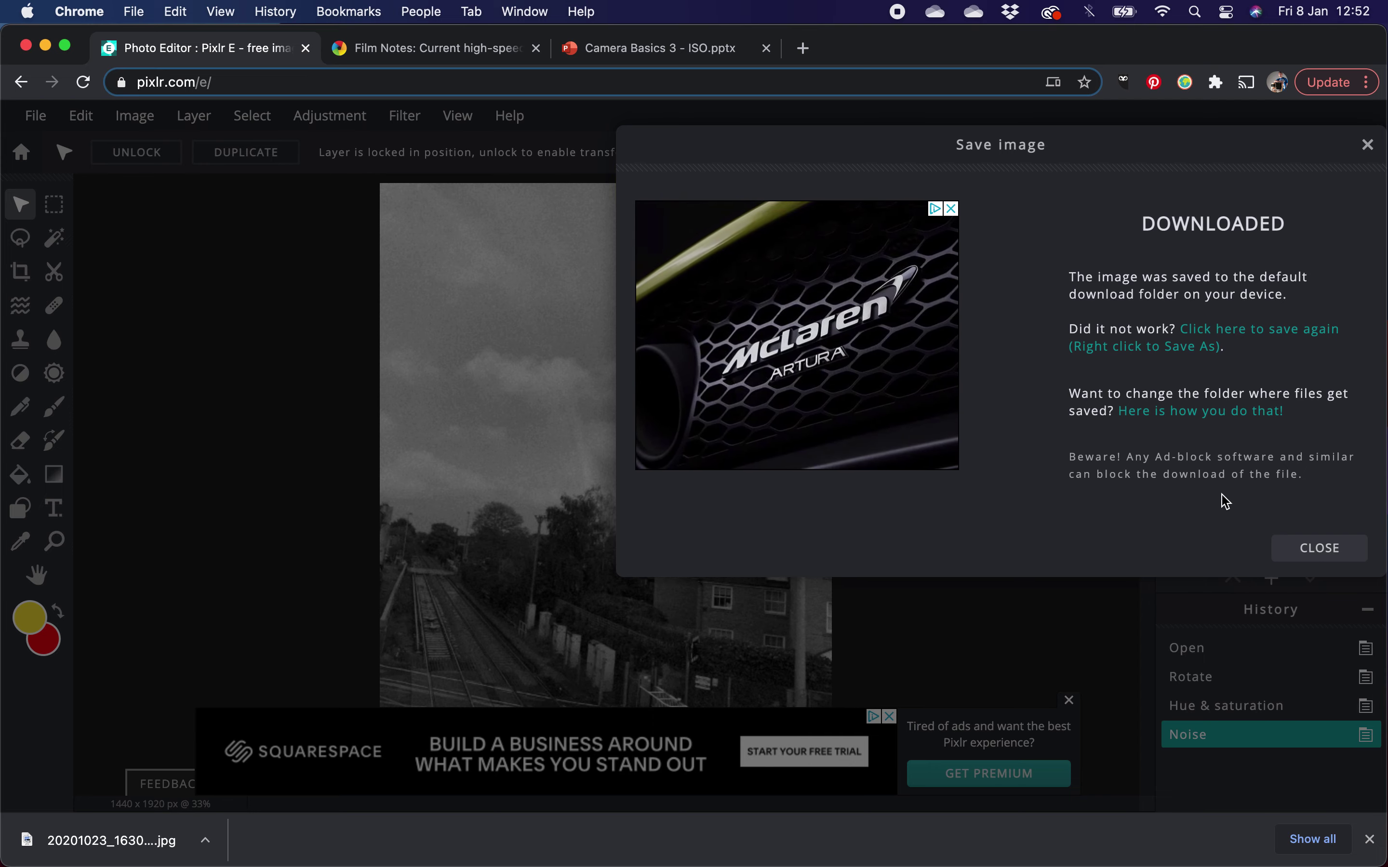
click(1316, 552)
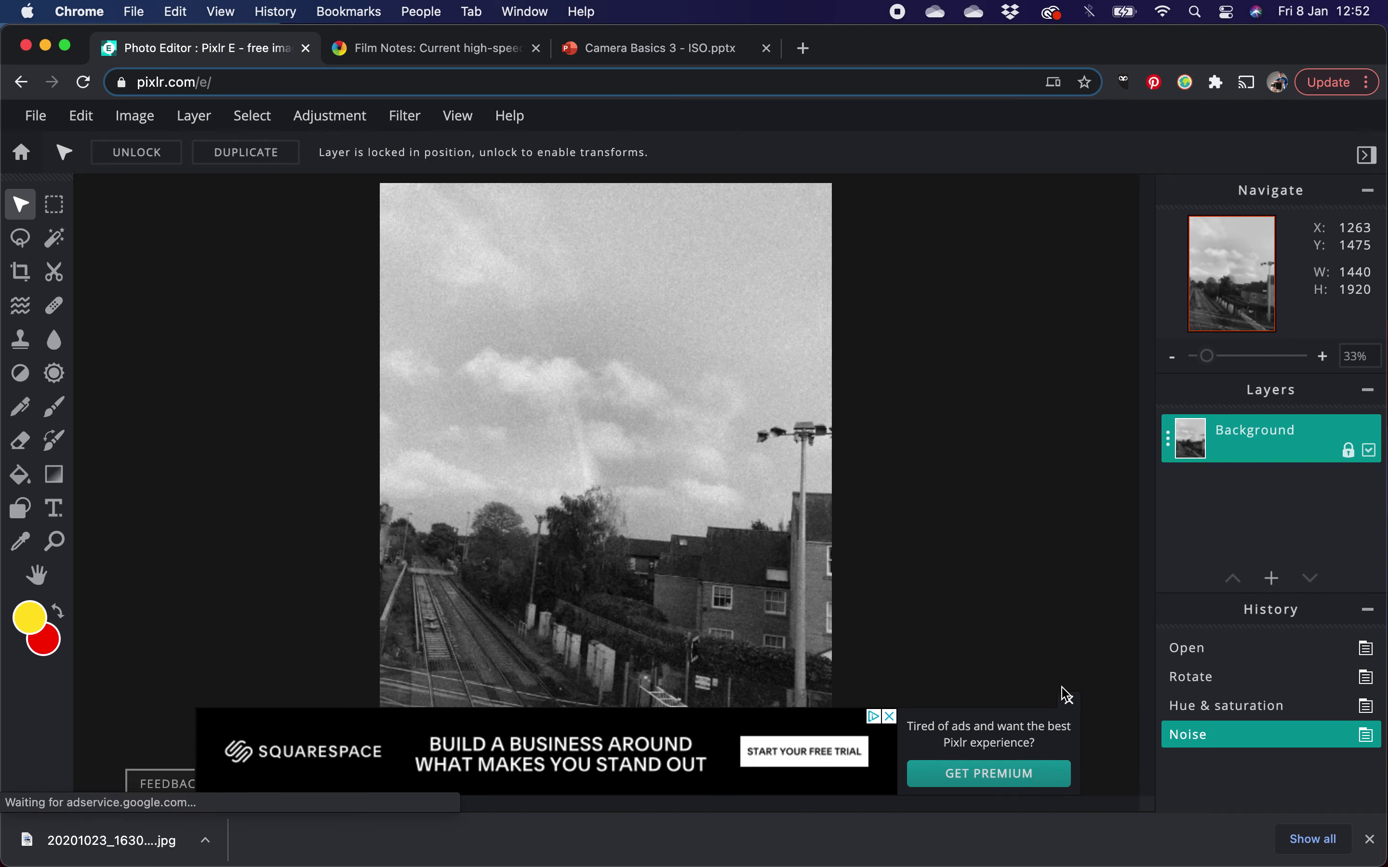
click(1070, 702)
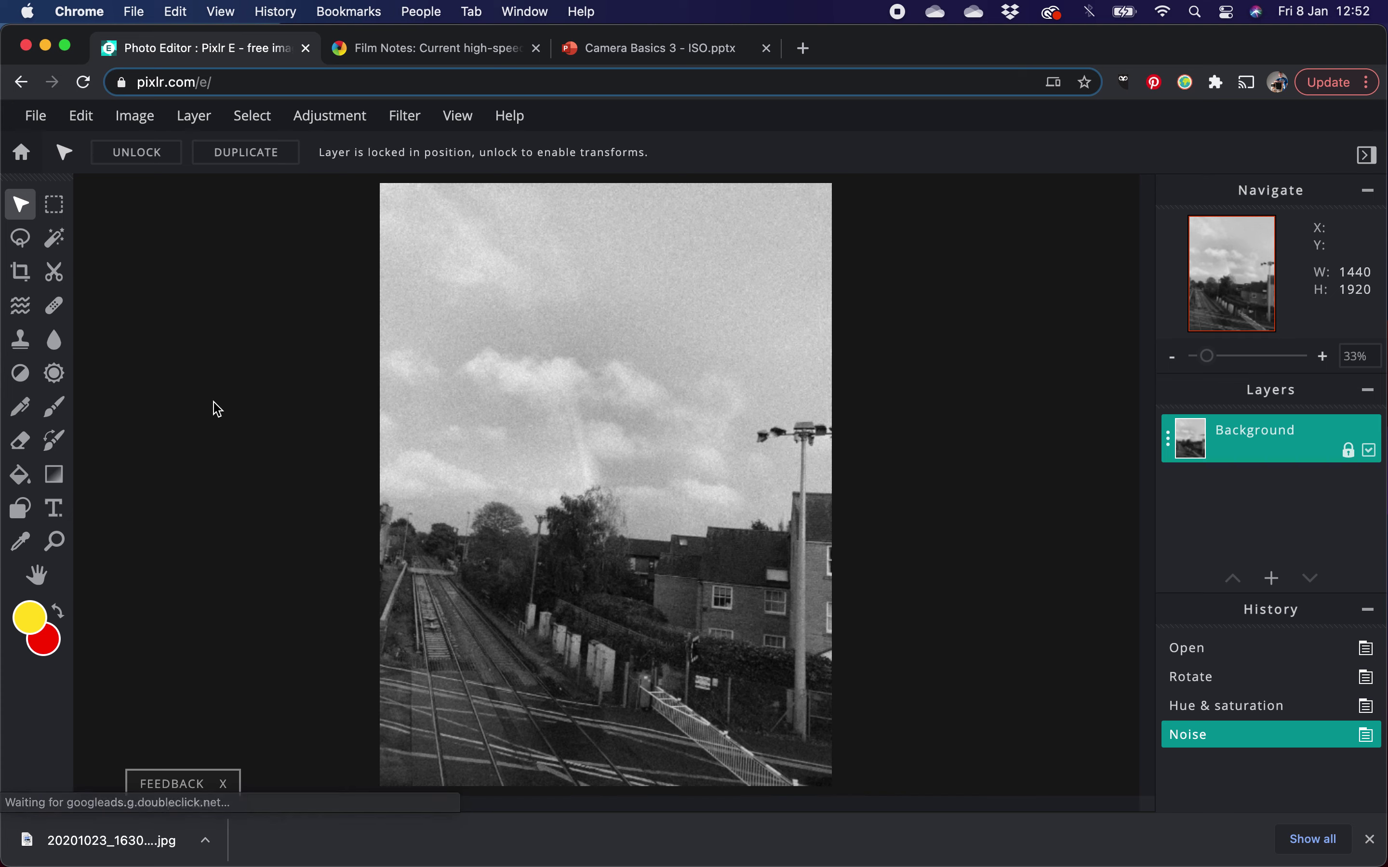